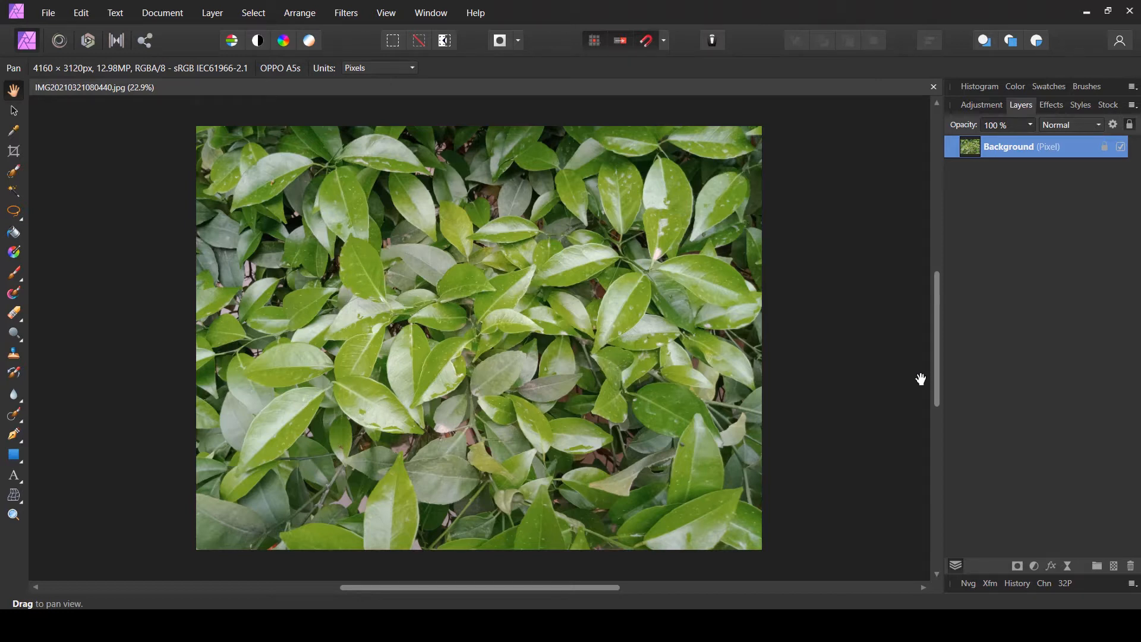
Step: Add a Selective Color adjustment layer above the Background photo and move its dialog aside to uncover more of the image
left_click(1035, 565)
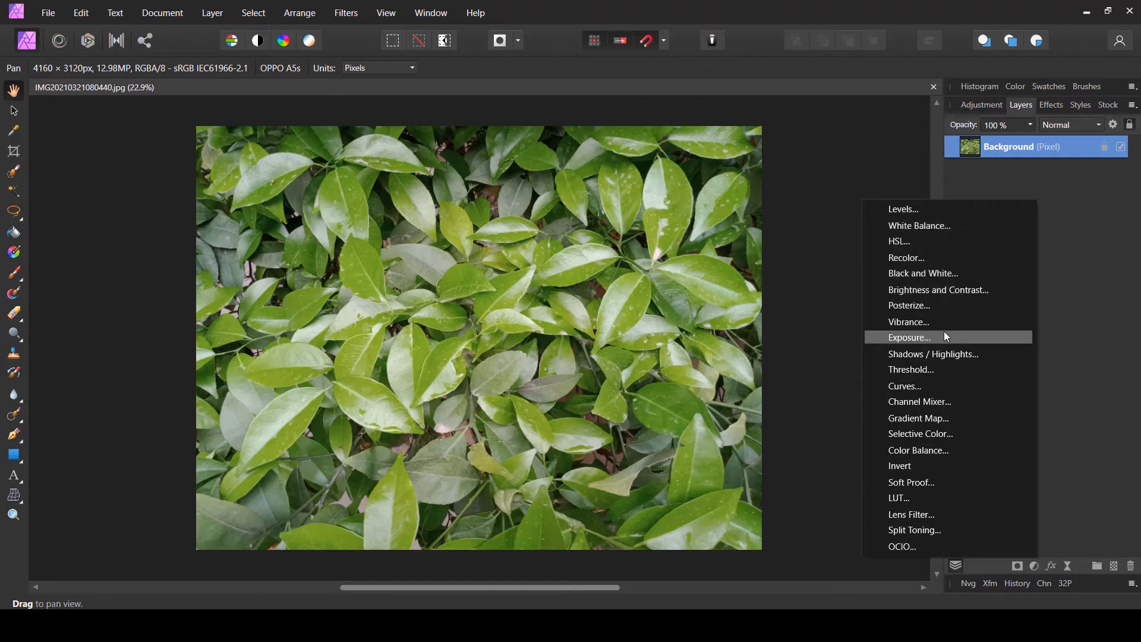
left_click(932, 440)
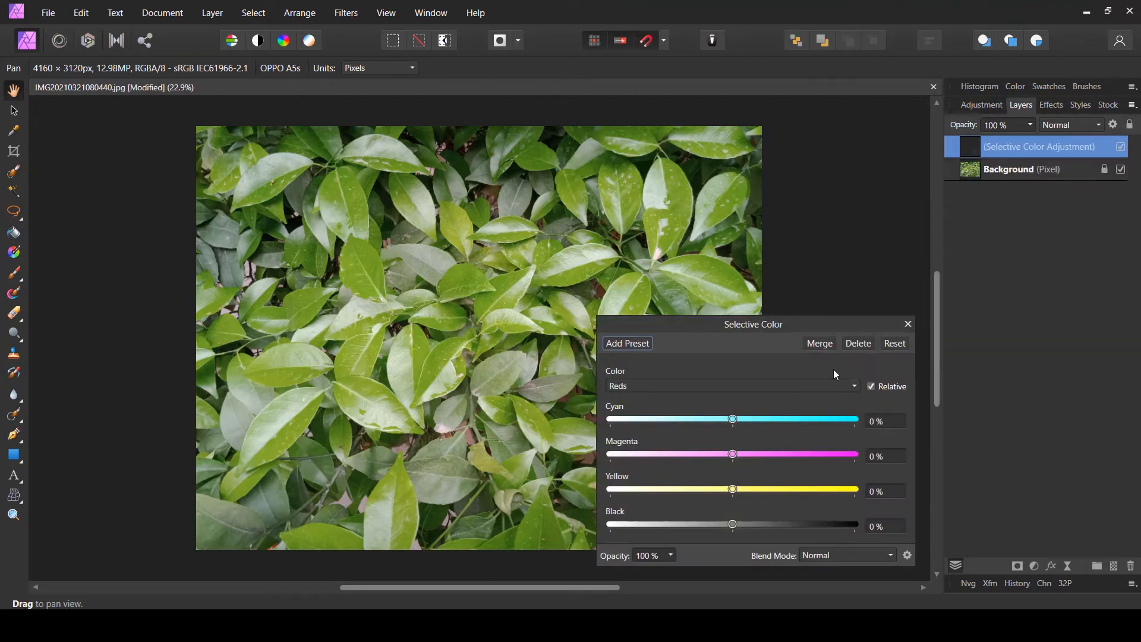
left_click_drag(784, 326, 842, 207)
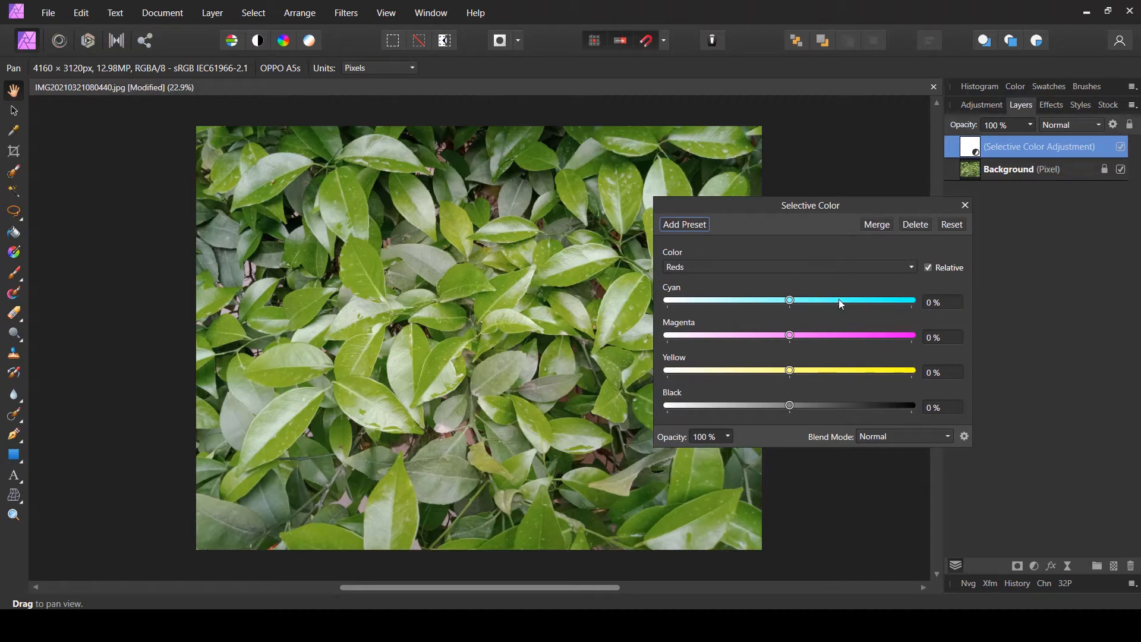
left_click_drag(777, 217, 827, 207)
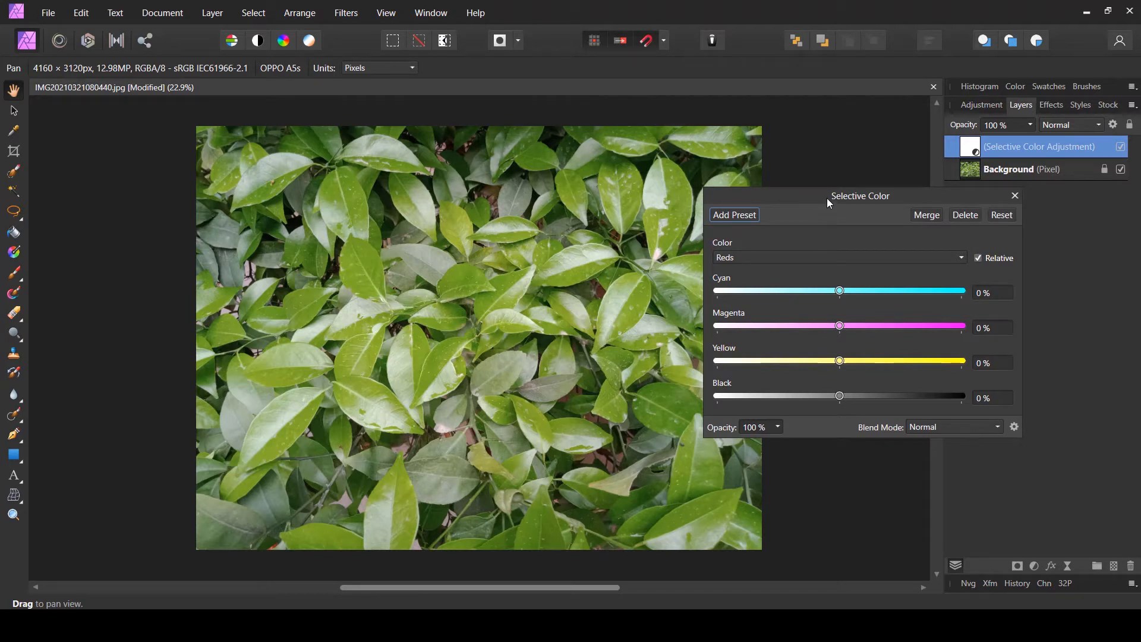
left_click_drag(828, 202, 864, 201)
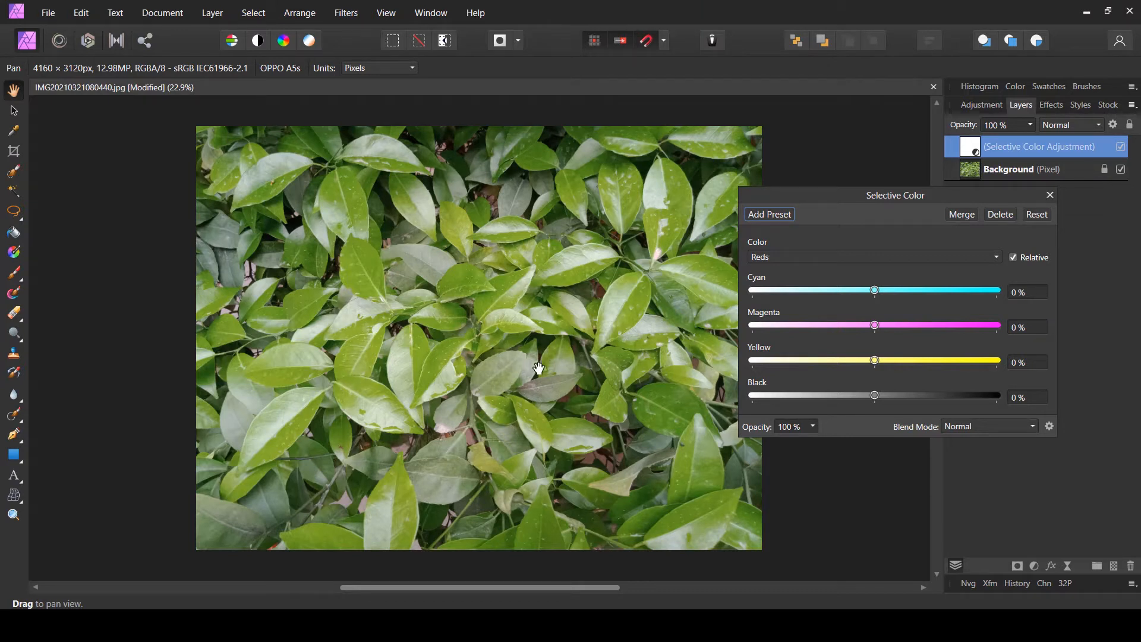
Step: In the Selective Color adjustment, set Yellows to Cyan 17%, Magenta 17%, Yellow -34% and Black 16%
left_click(773, 259)
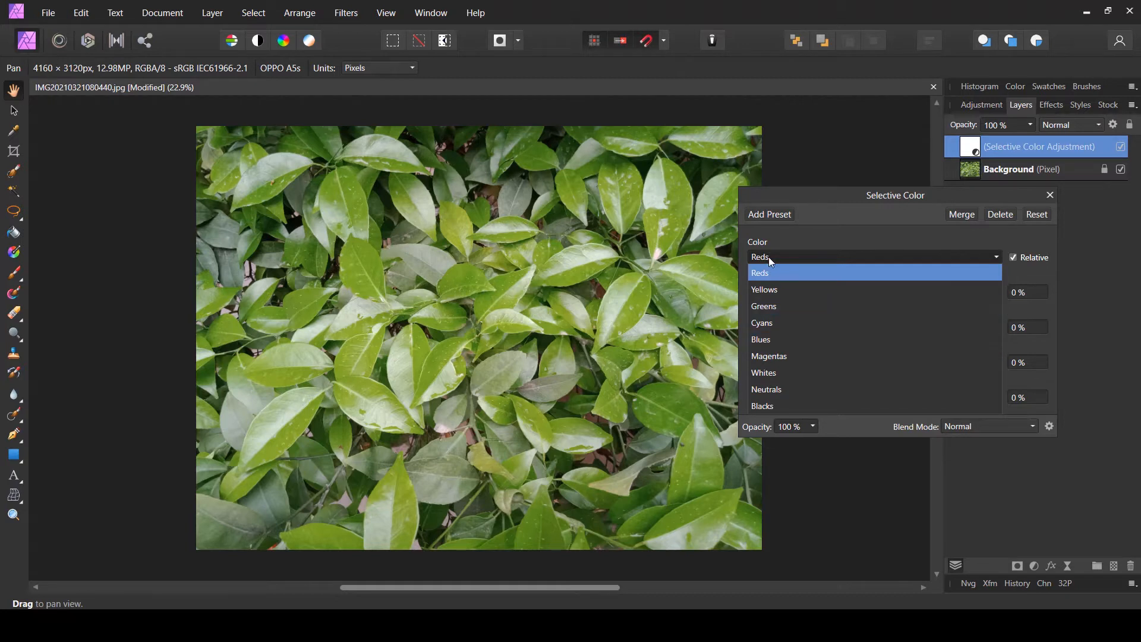
left_click(767, 290)
left_click_drag(874, 361, 833, 360)
left_click_drag(874, 325, 897, 325)
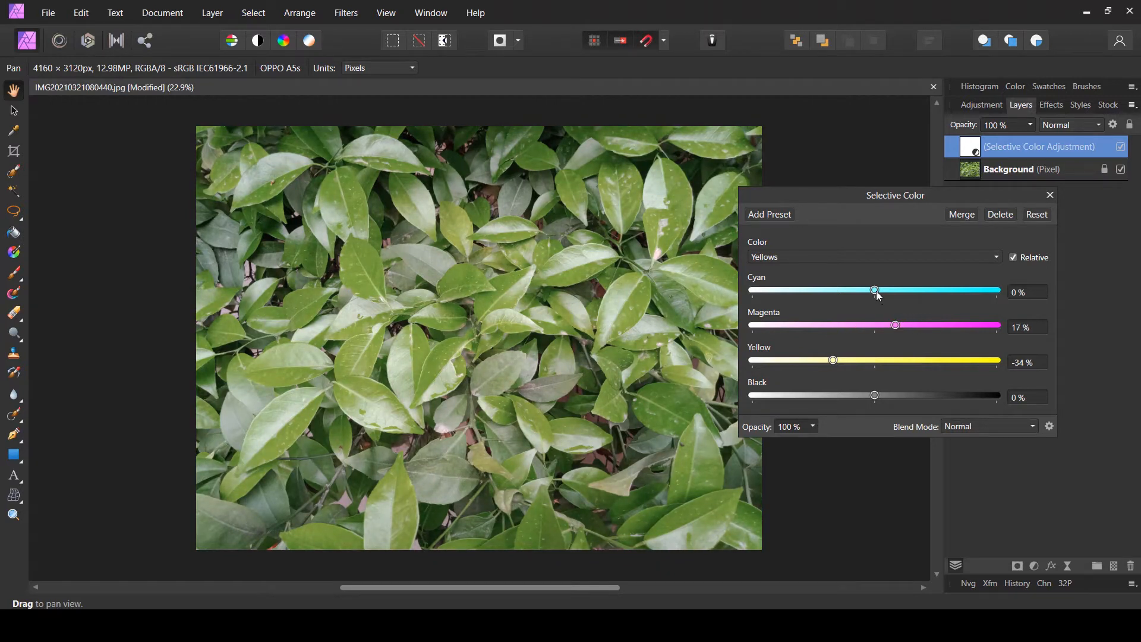
mouse_move(877, 292)
left_mouse_down()
mouse_move(989, 295)
mouse_move(841, 290)
mouse_move(929, 289)
mouse_move(896, 293)
left_mouse_up()
left_click_drag(874, 396, 897, 397)
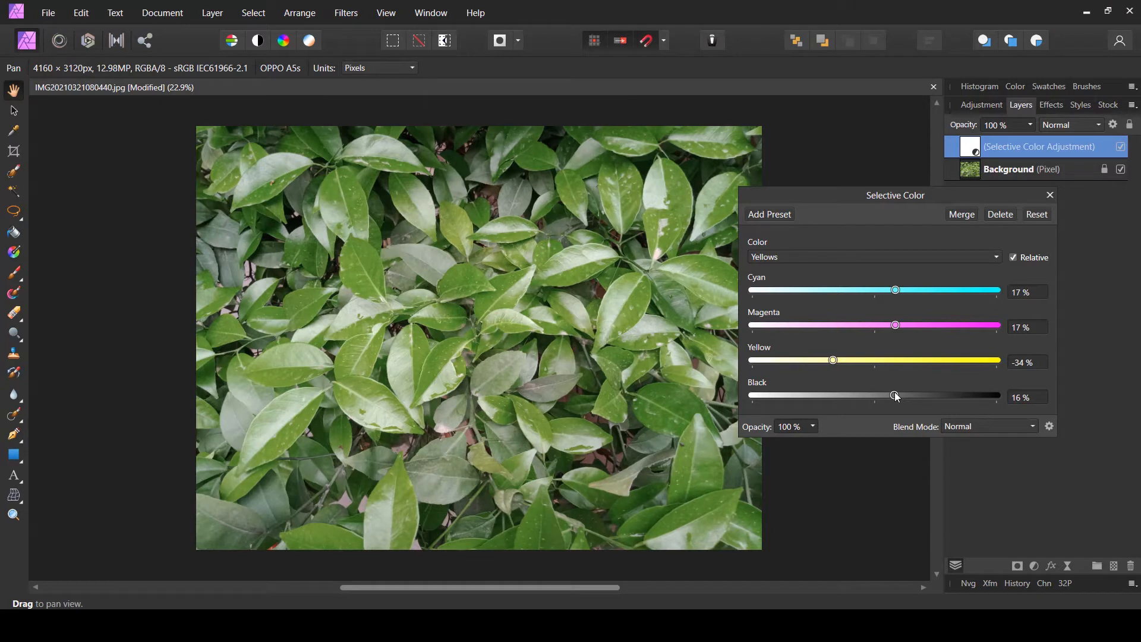
Step: Adjust the Greens in Selective Color to Cyan 51%, Magenta 27%, Yellow -24% and Black 37%
left_click(779, 257)
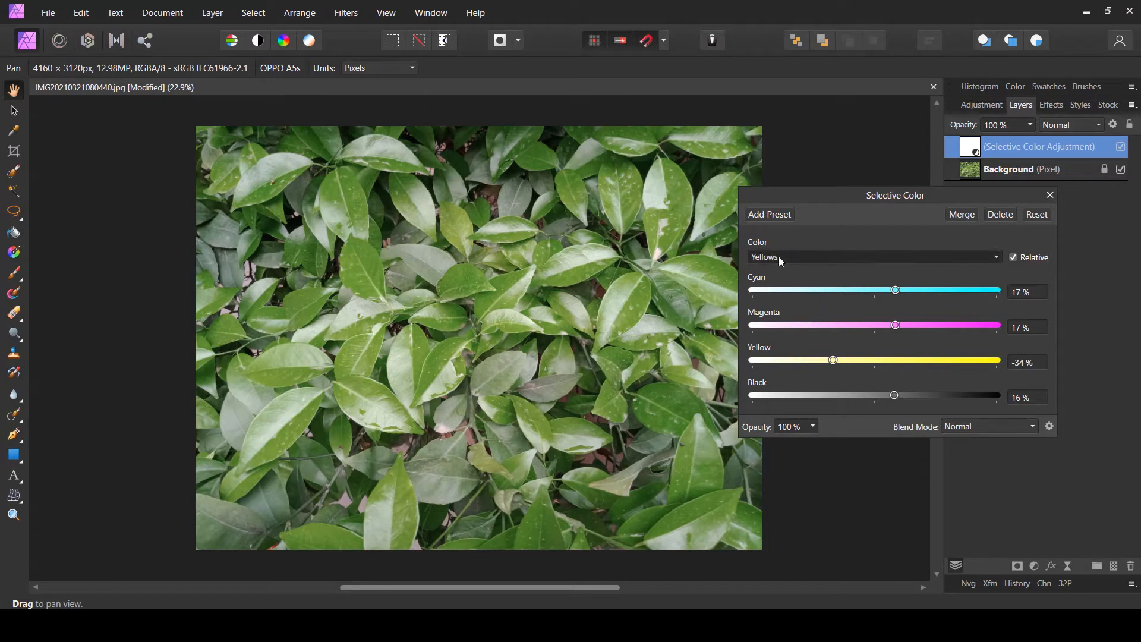
left_click(782, 311)
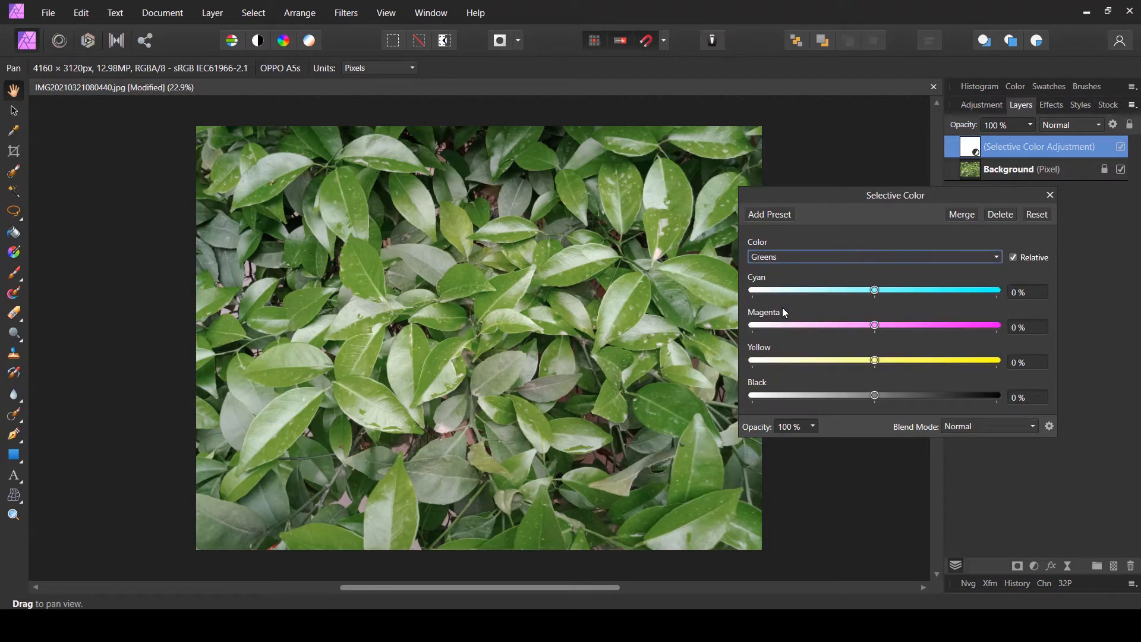
left_click_drag(870, 360, 908, 331)
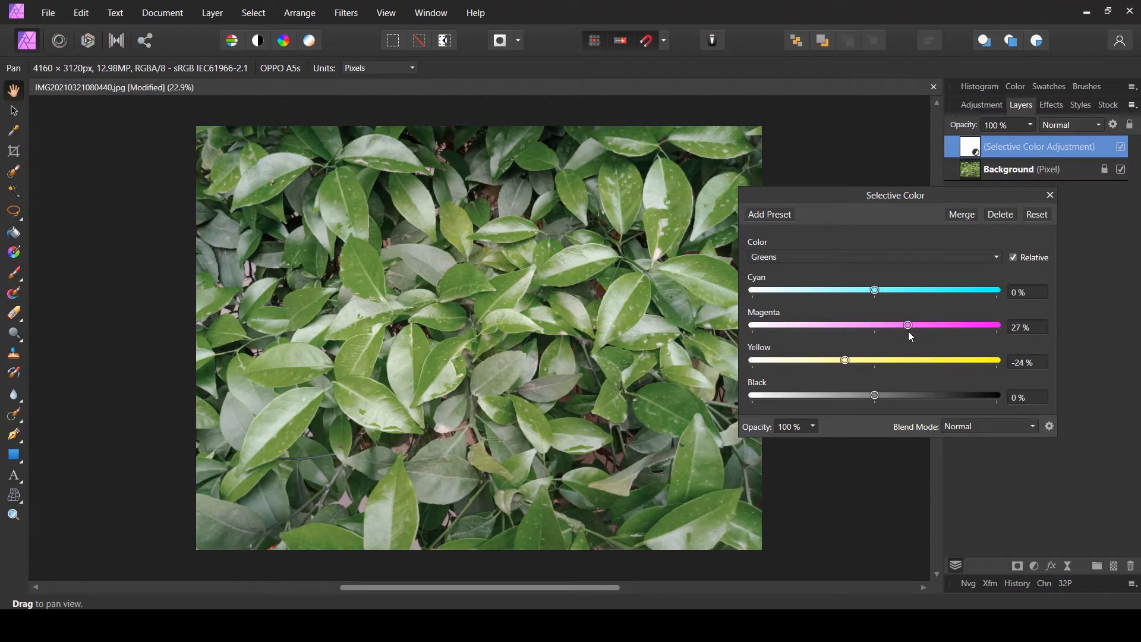
left_click_drag(874, 290, 936, 293)
left_click_drag(874, 397, 921, 388)
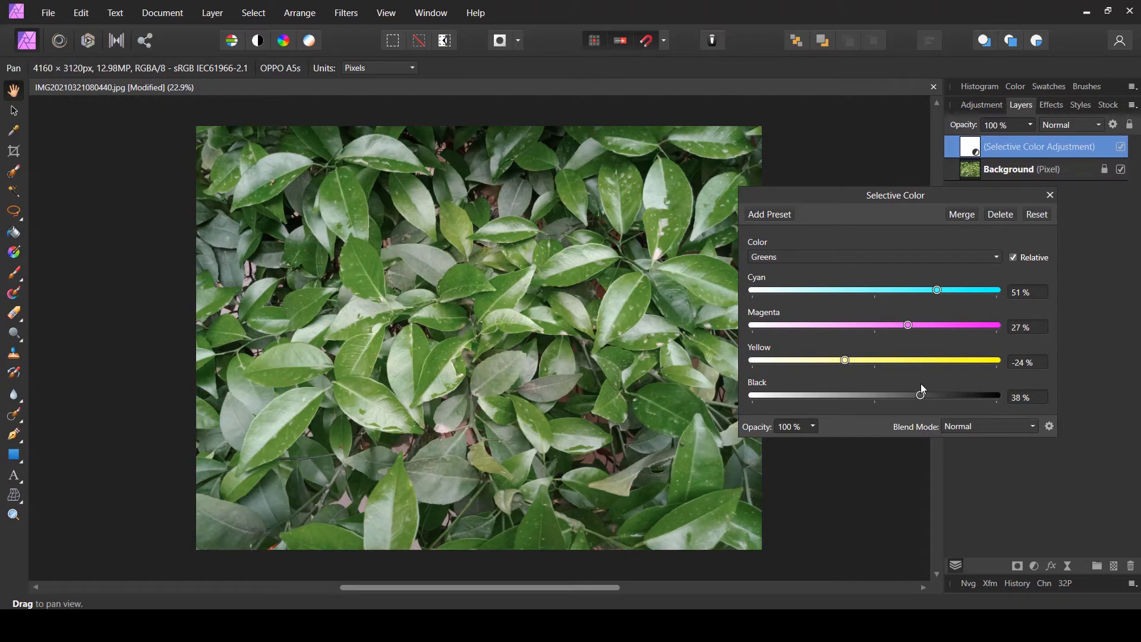
Step: Adjust the Whites in Selective Color to Cyan 11%, Magenta -14%, Yellow 52% and Black 16%
left_click(807, 256)
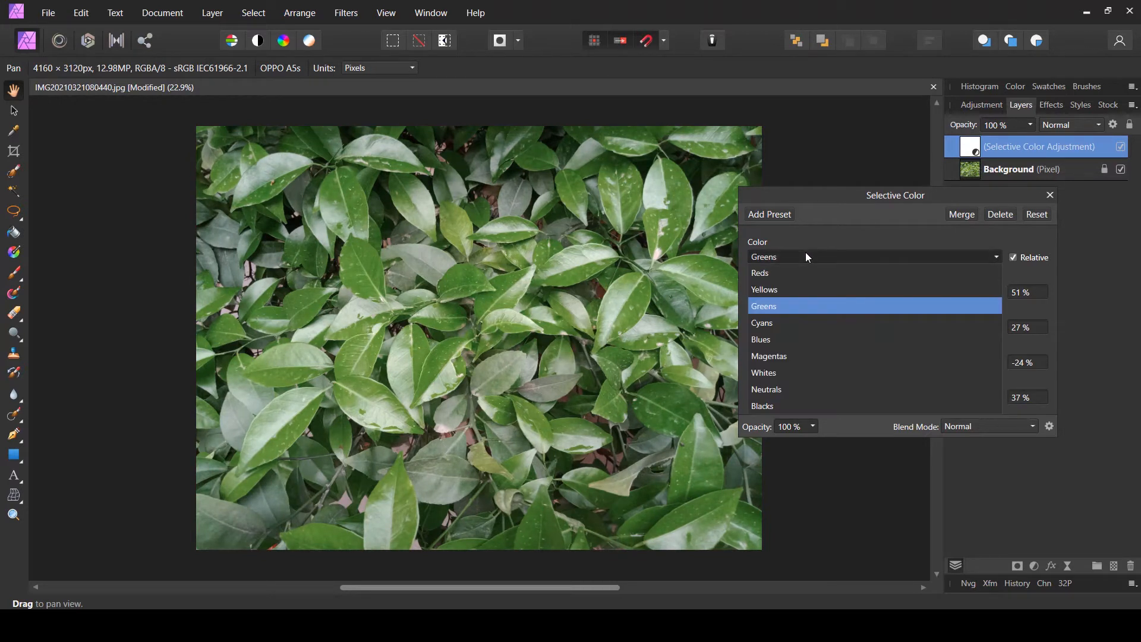
left_click(783, 372)
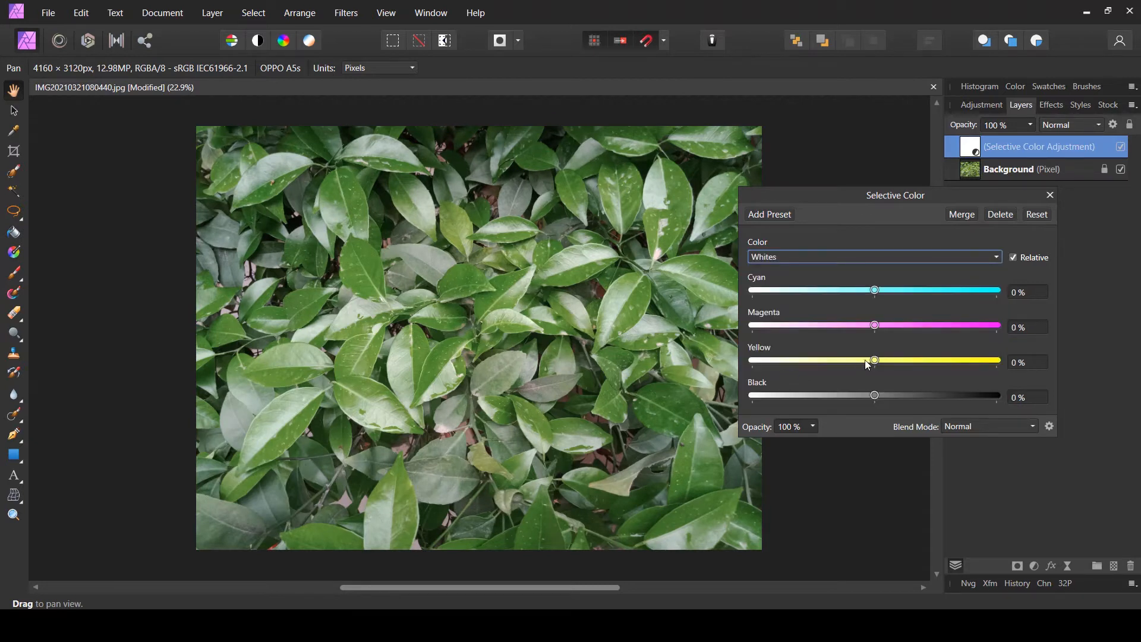
left_click_drag(874, 362, 938, 358)
left_click_drag(875, 326, 891, 294)
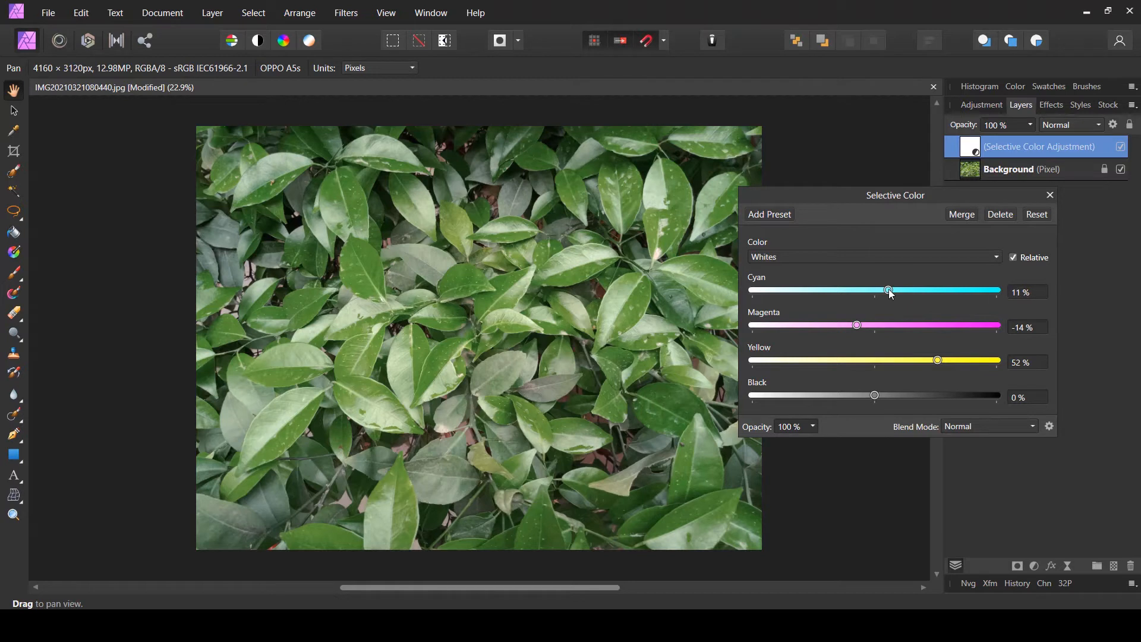
mouse_move(887, 398)
left_mouse_down()
mouse_move(914, 391)
mouse_move(896, 393)
left_mouse_up()
Step: Set the Neutrals in Selective Color to Cyan 6%, Magenta 3%, Yellow -5% and Black 10%, and close the adjustment
left_click(826, 259)
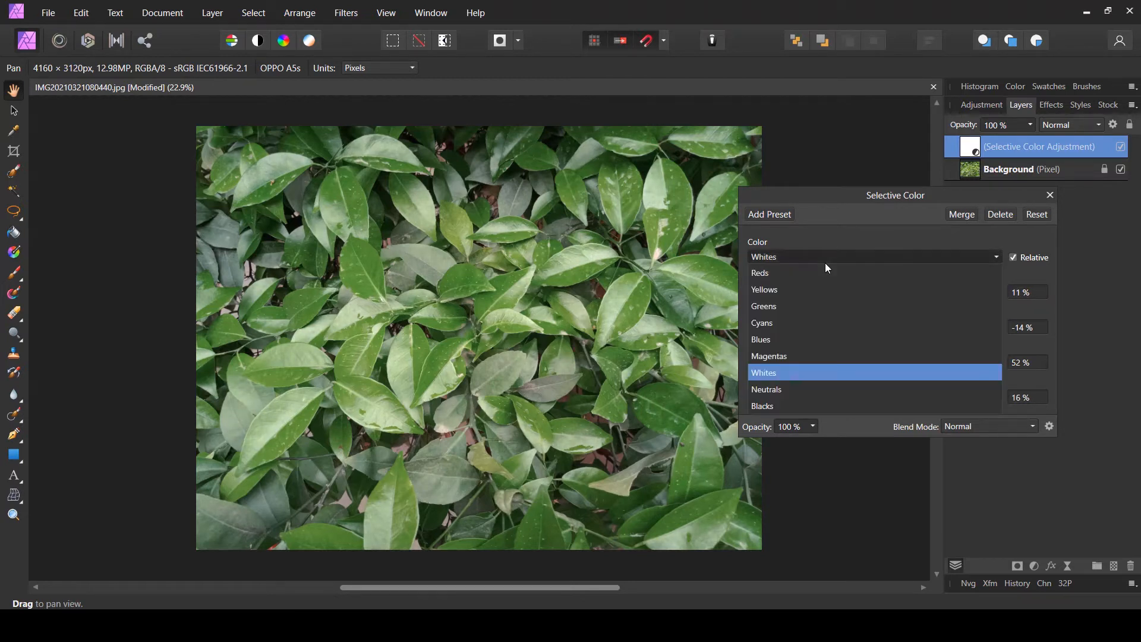
left_click(787, 391)
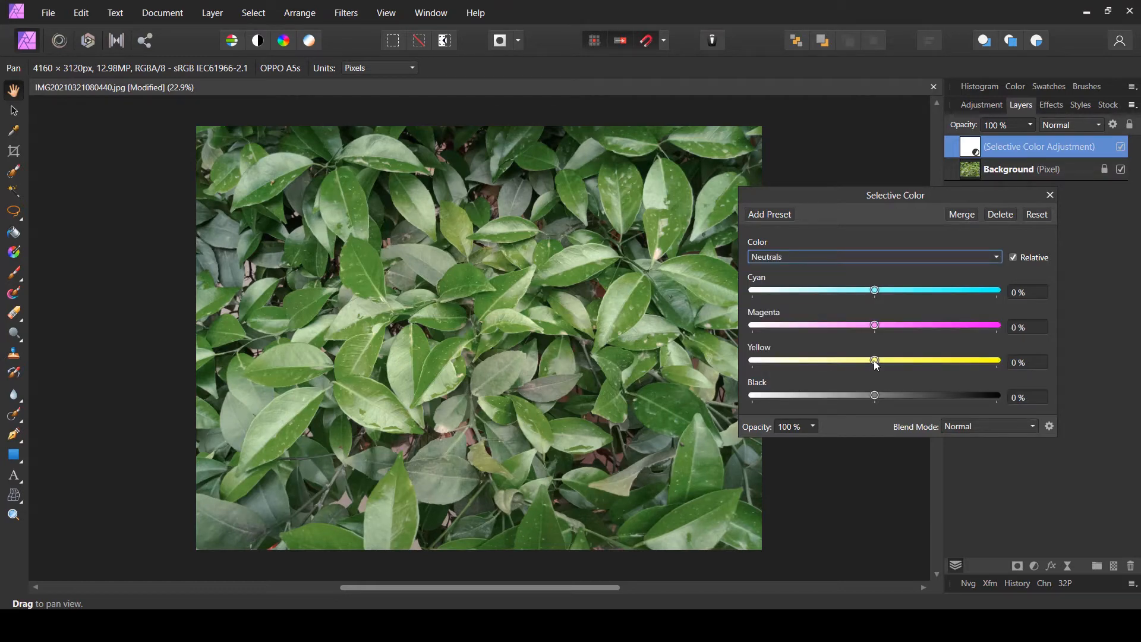
left_click_drag(875, 361, 884, 293)
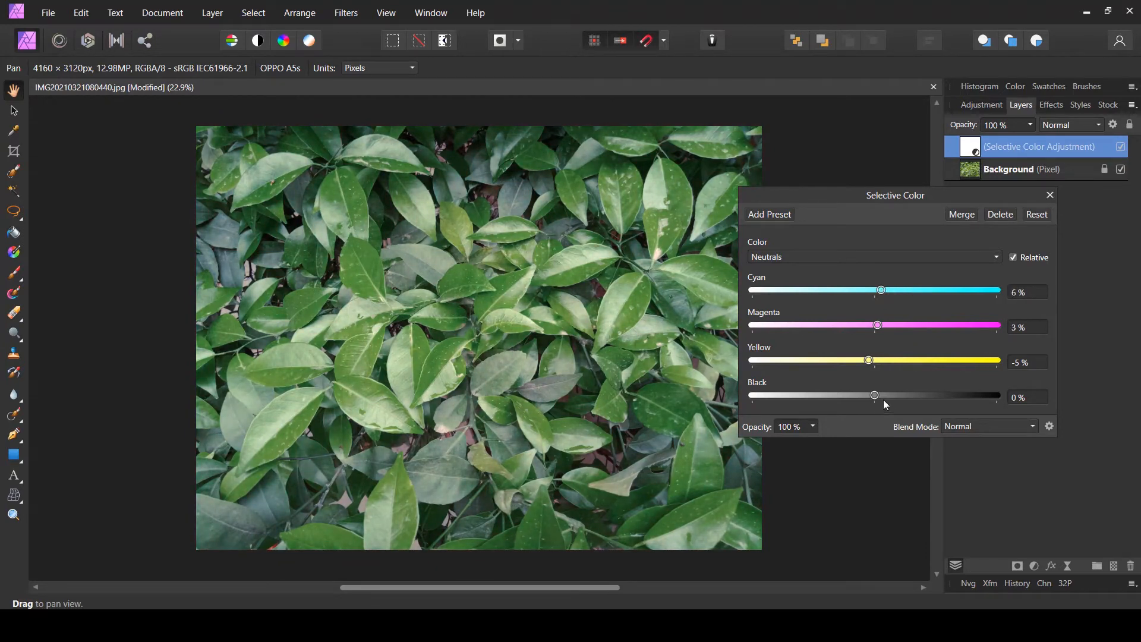
left_click_drag(880, 394, 885, 395)
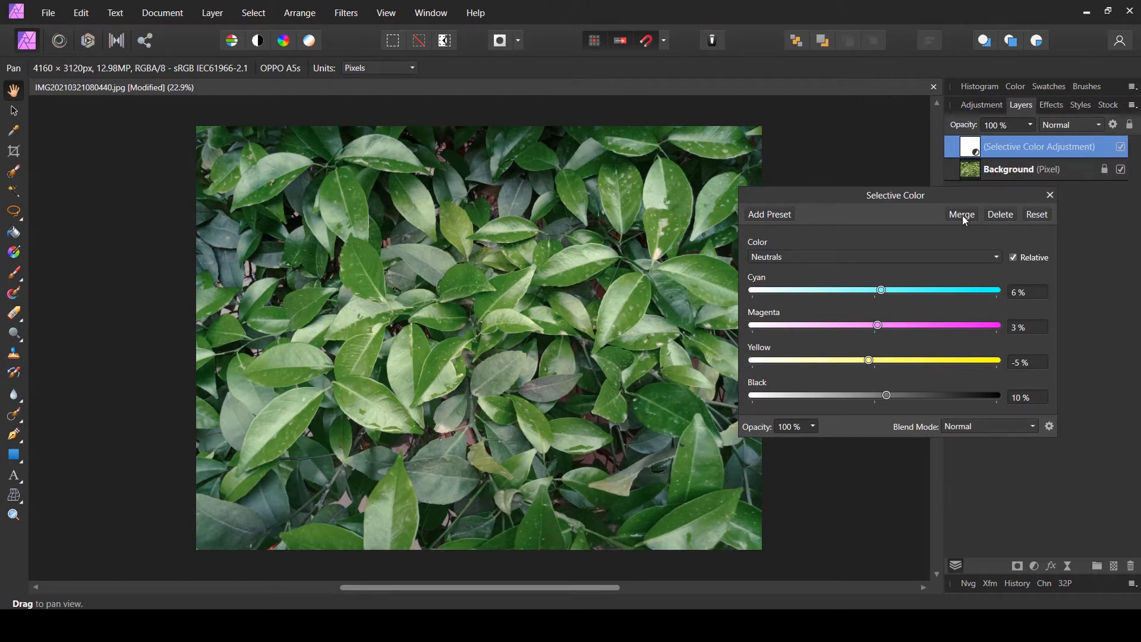
left_click(1049, 196)
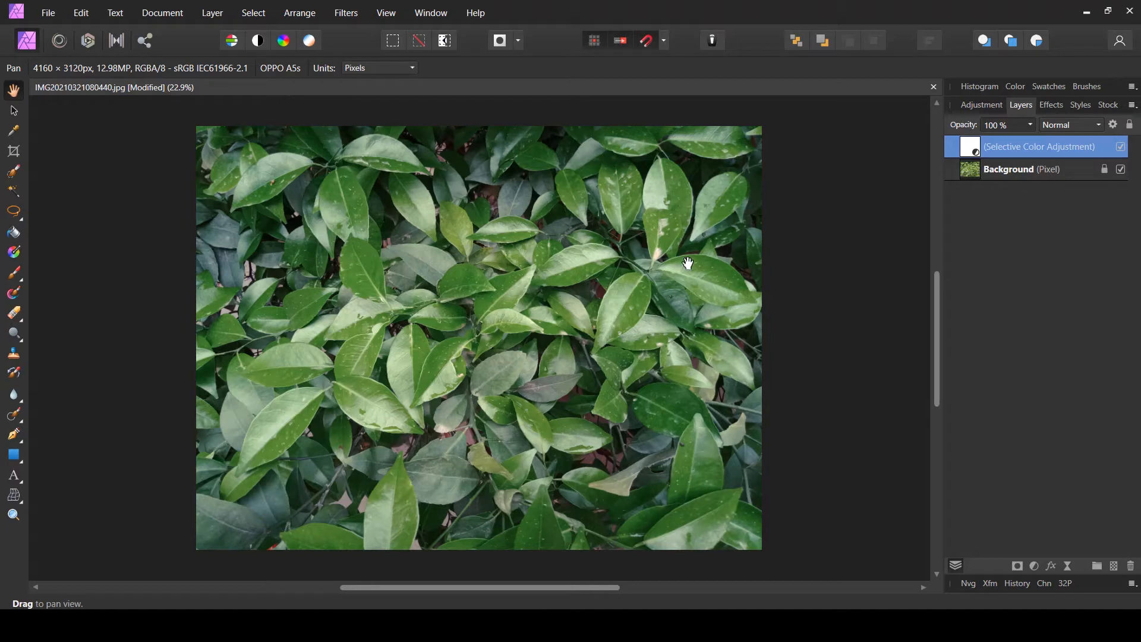
Step: Add a Gradient Map adjustment layer above the Selective Color layer and remove the gradient's middle green stop
left_click(1035, 566)
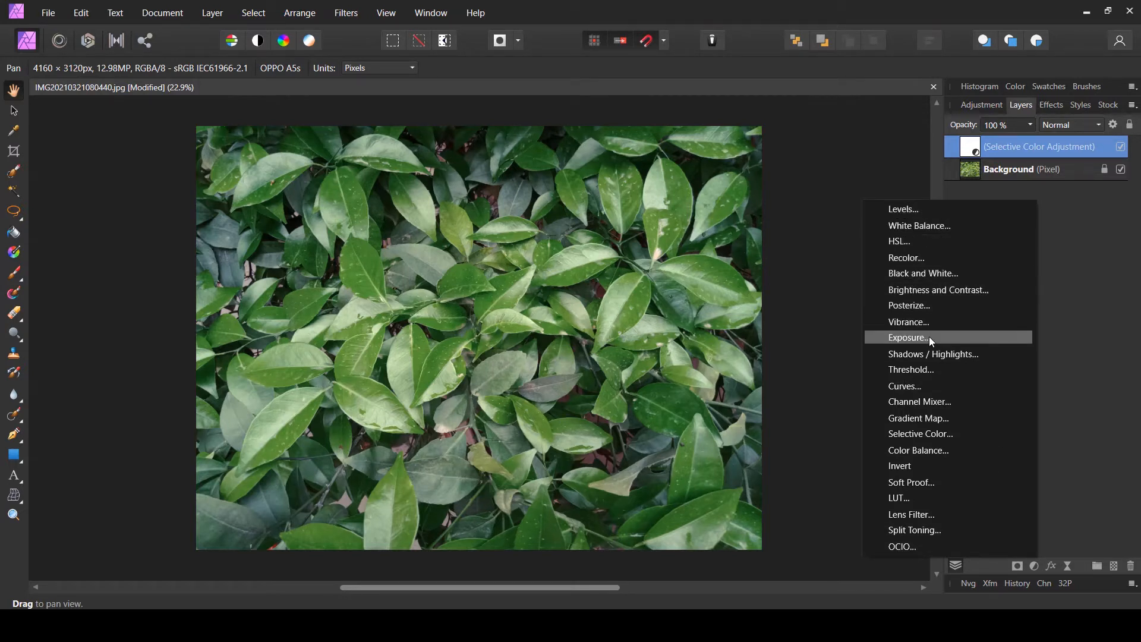
left_click(921, 416)
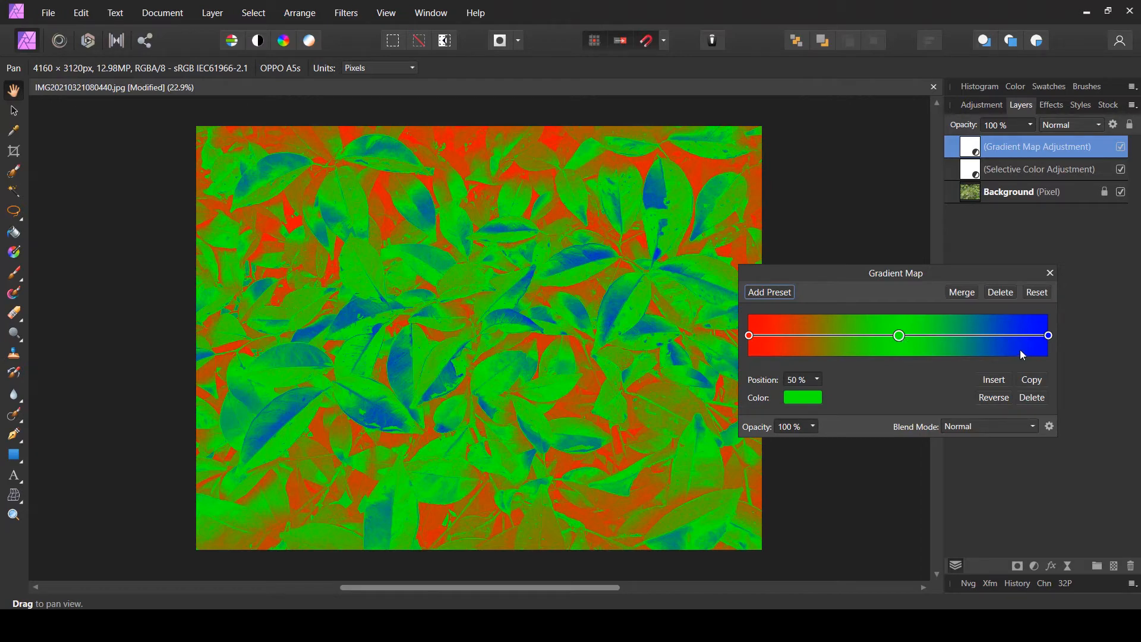
left_click(1048, 336)
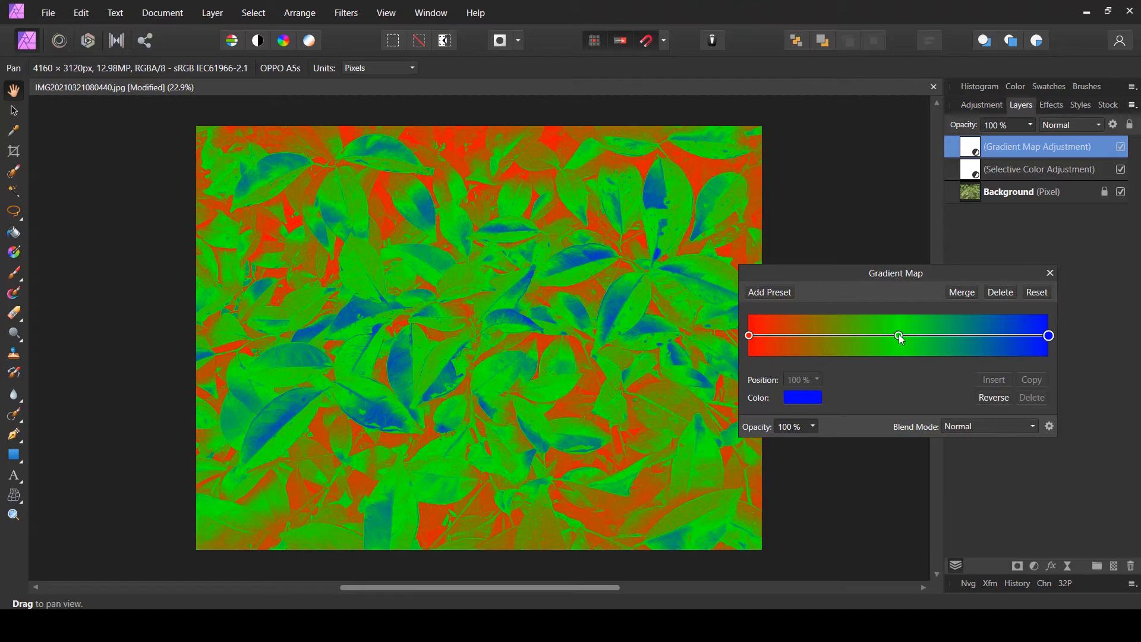
left_click_drag(901, 337, 898, 383)
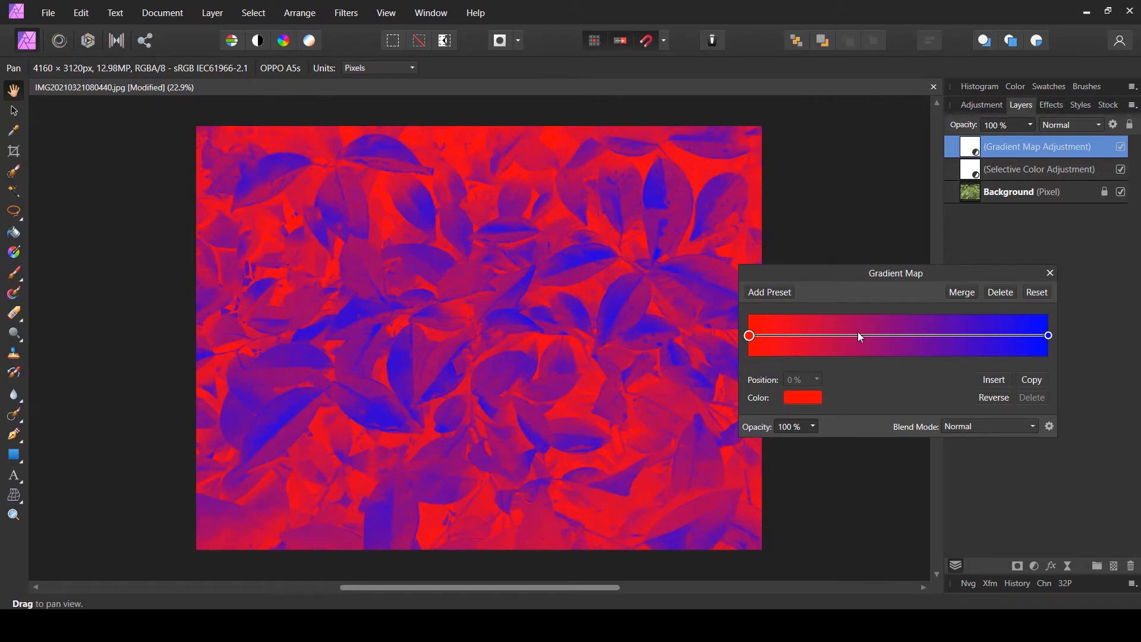
Step: Change the gradient map's red start stop to a muted blue with hue 202, saturation 45 and lightness 40
left_click(801, 396)
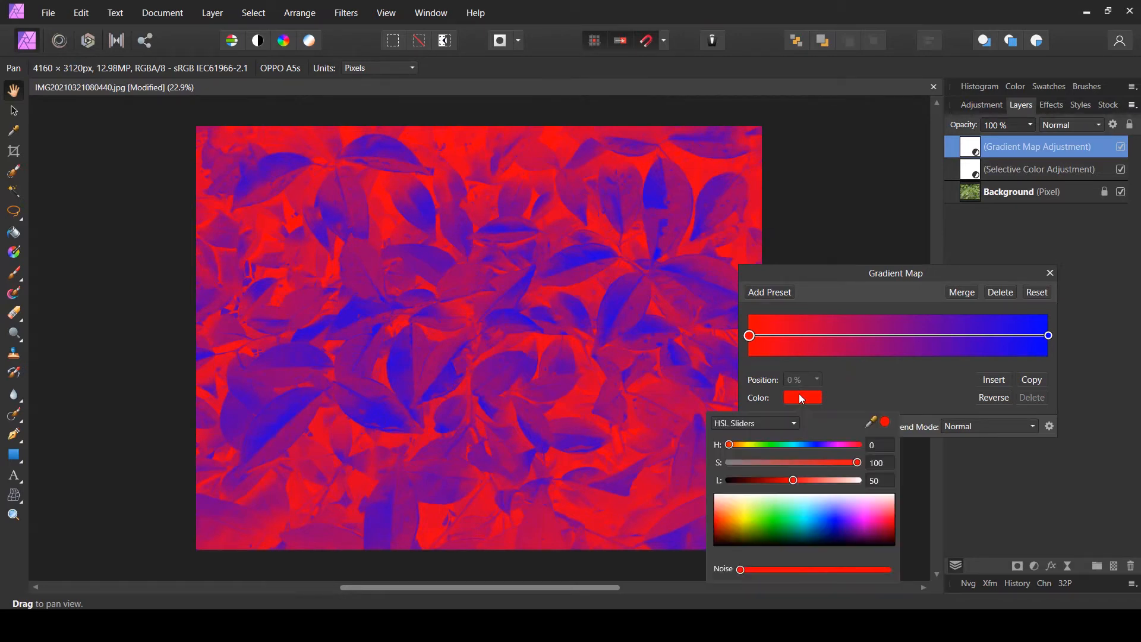
left_click(801, 446)
left_click_drag(801, 462, 794, 462)
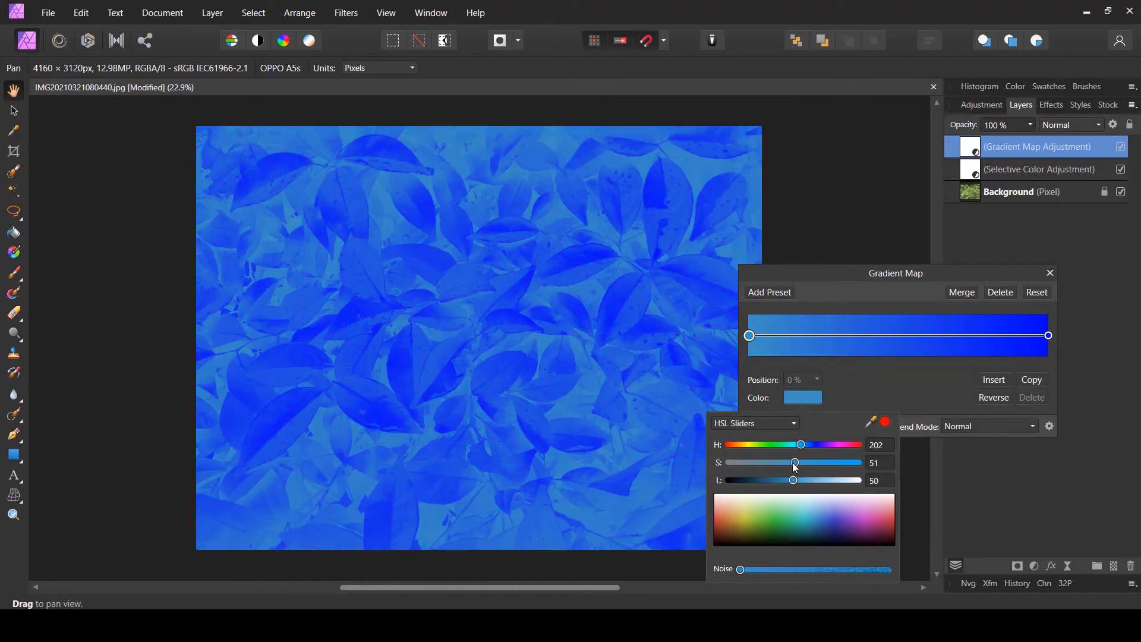
mouse_move(794, 479)
left_mouse_down()
mouse_move(783, 486)
mouse_move(787, 462)
left_mouse_up()
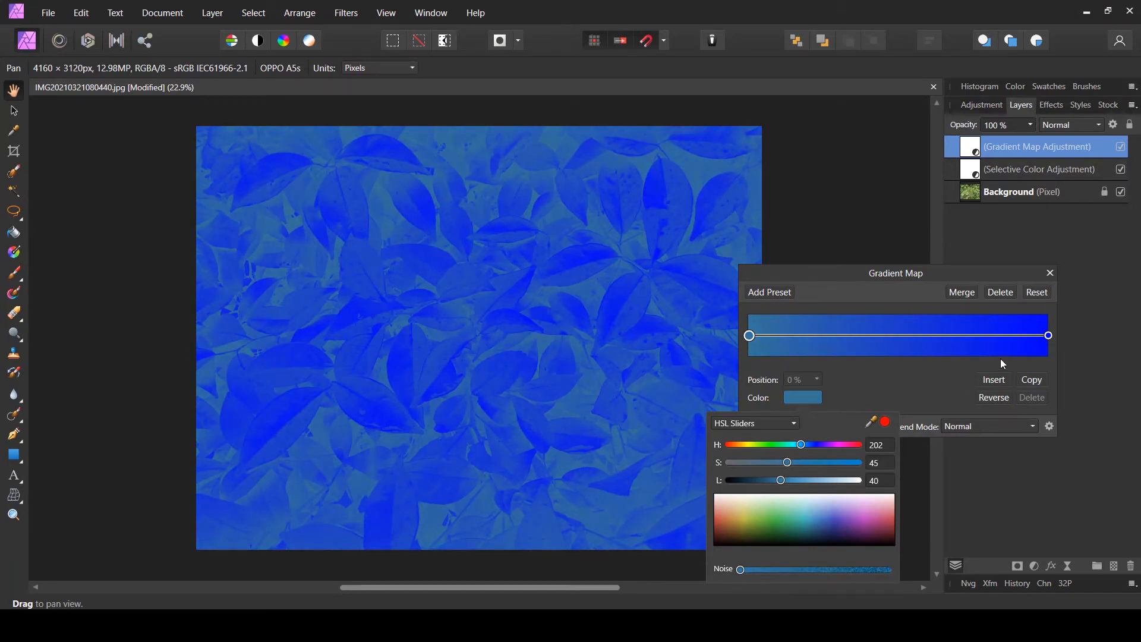
Step: Change the gradient map's end stop to a light blue with hue 202, saturation 86 and lightness 75
left_click(1049, 337)
left_click(1049, 336)
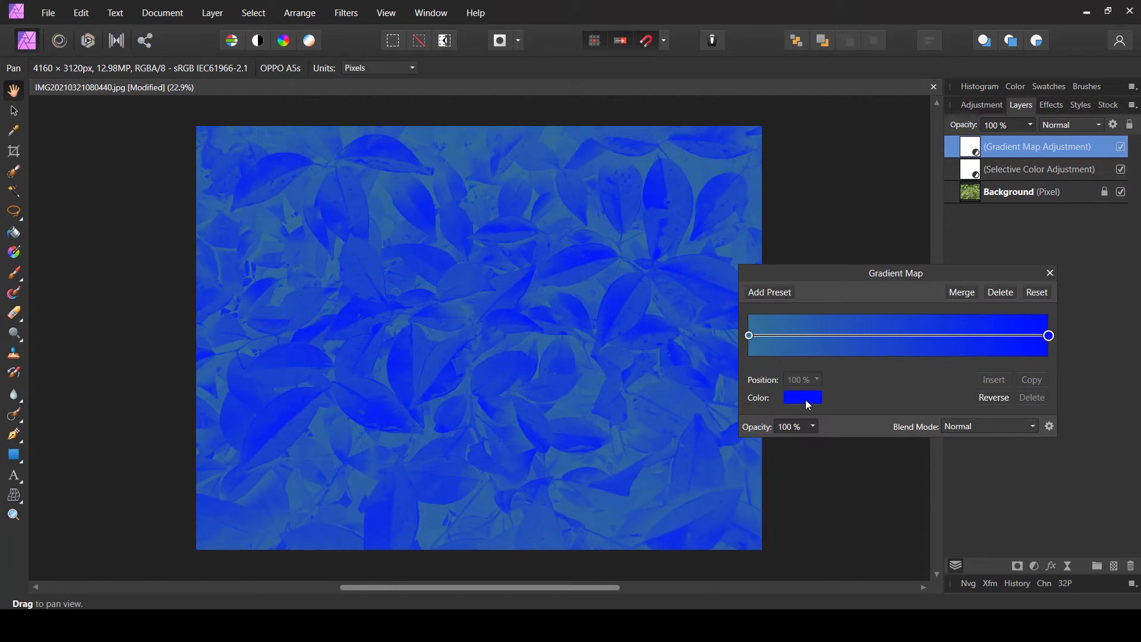
left_click(805, 400)
left_click_drag(797, 480, 829, 481)
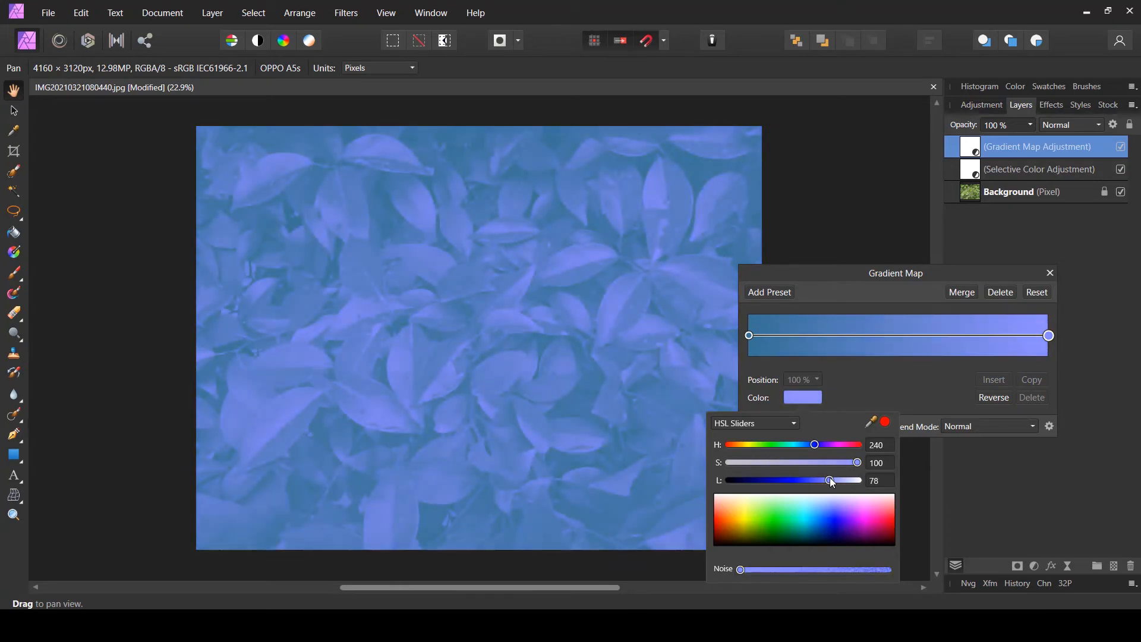
left_click(827, 461)
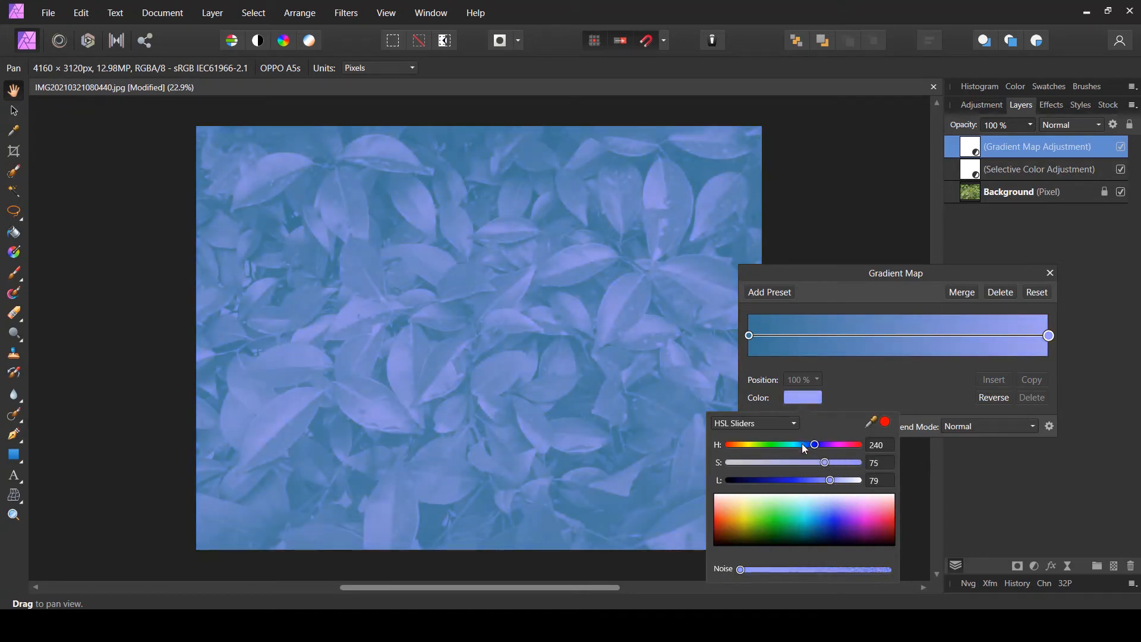
left_click(802, 445)
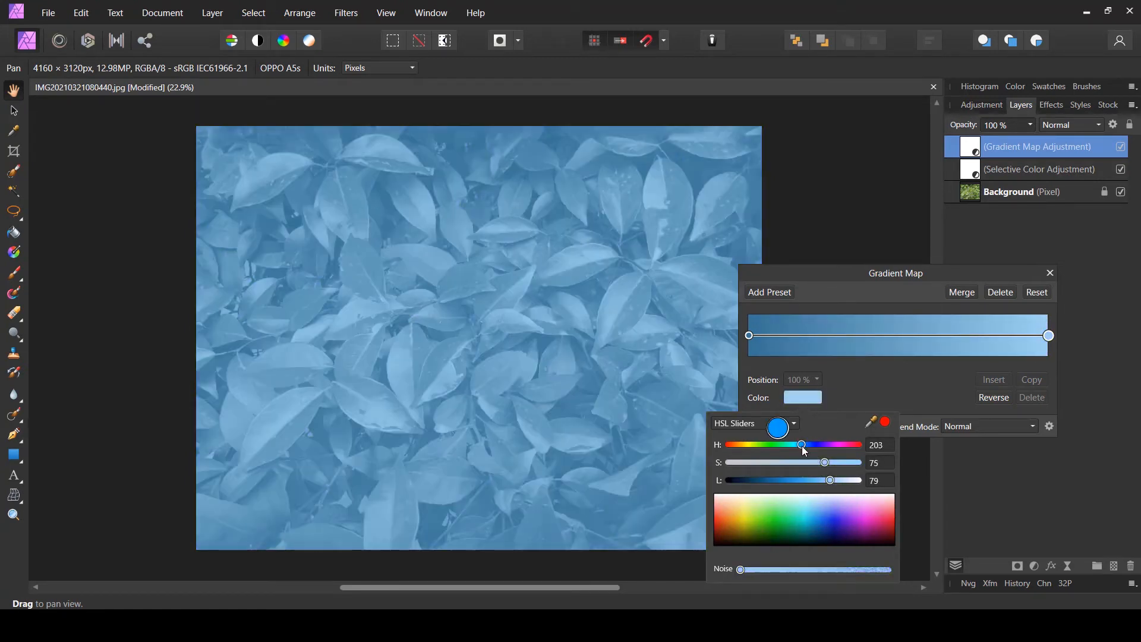
left_click(831, 480)
left_click(838, 462)
left_click(826, 480)
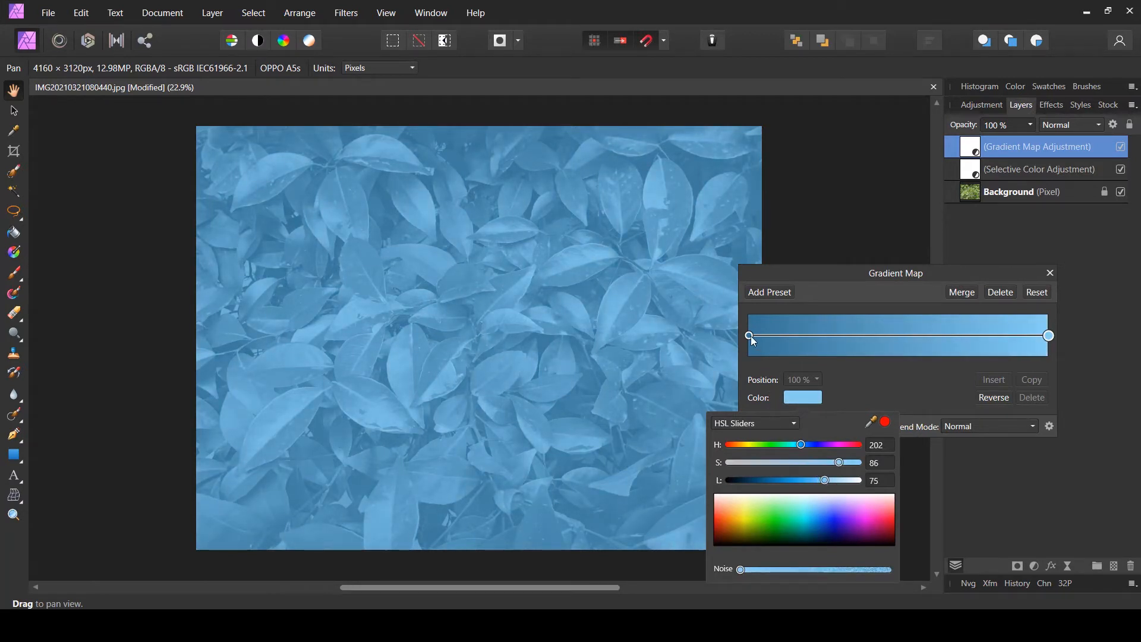
Step: Deepen the gradient map's start stop to saturation 56 and lightness 34, and close the adjustment
left_click(750, 335)
left_click(802, 398)
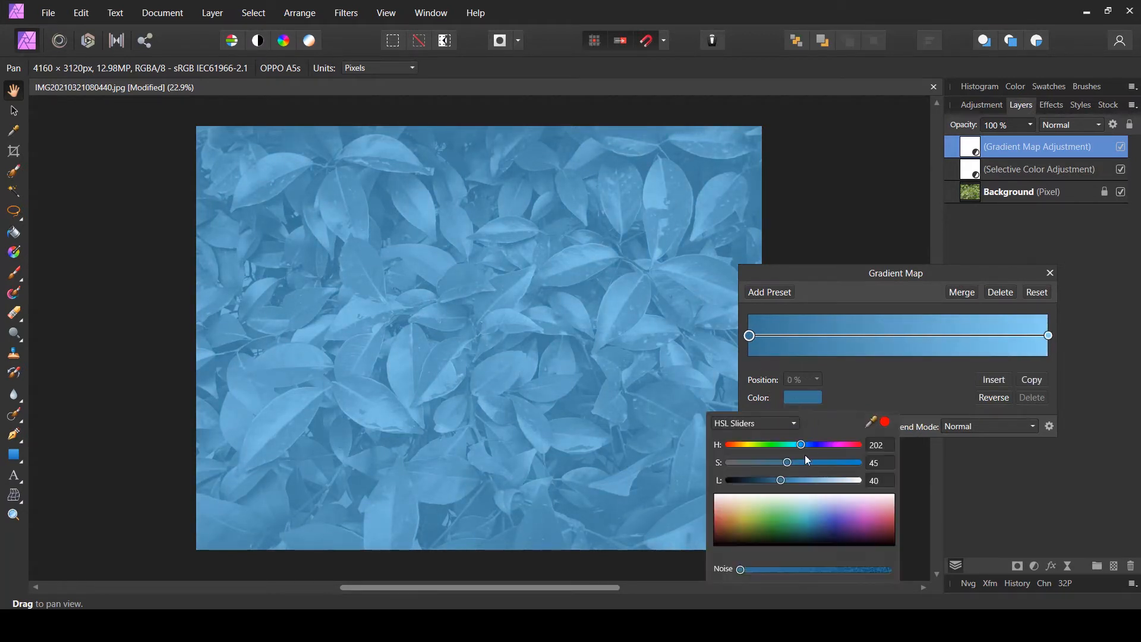
left_click_drag(784, 481, 802, 462)
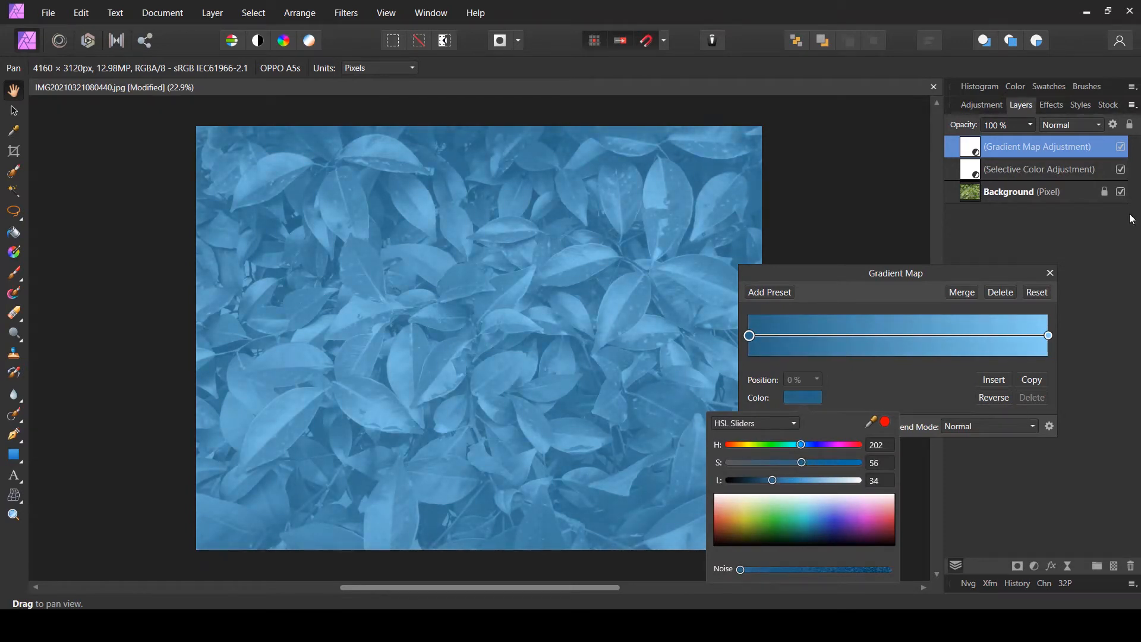
left_click(1048, 273)
left_click(1049, 274)
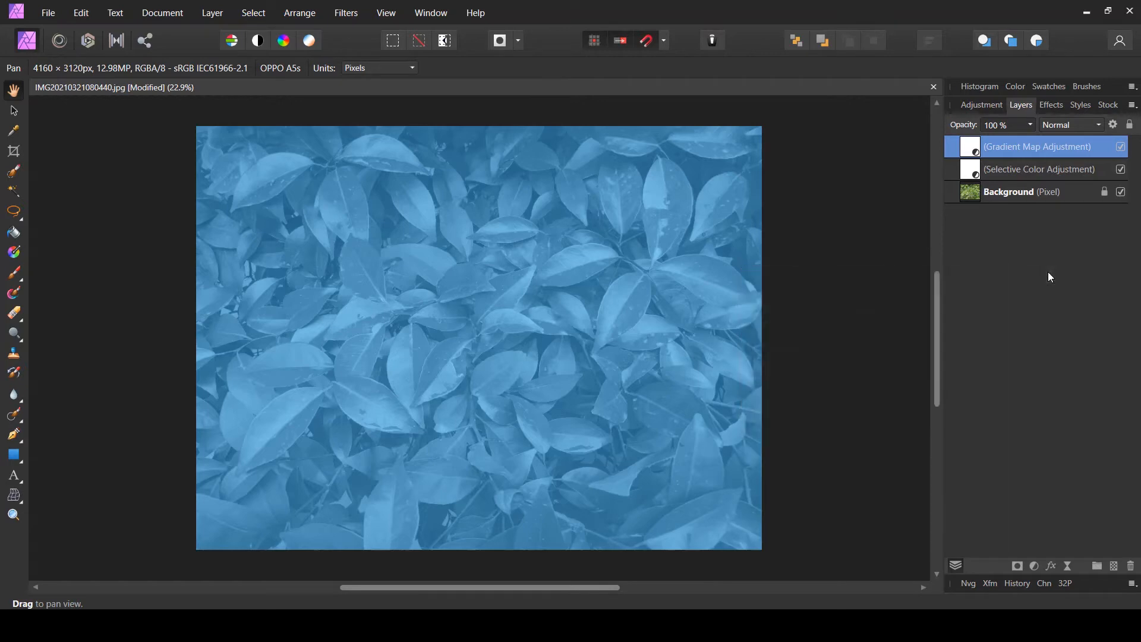
Step: Preview blend modes for the Gradient Map adjustment layer and set it to Soft Light
left_click(1081, 124)
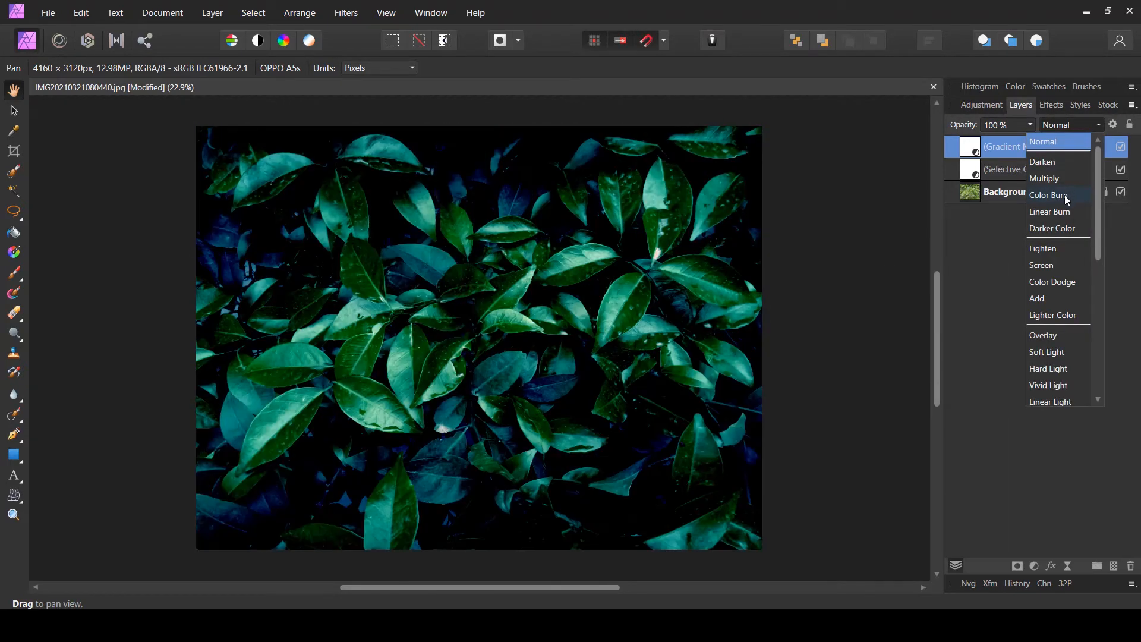
scroll(1047, 319, "down", 3)
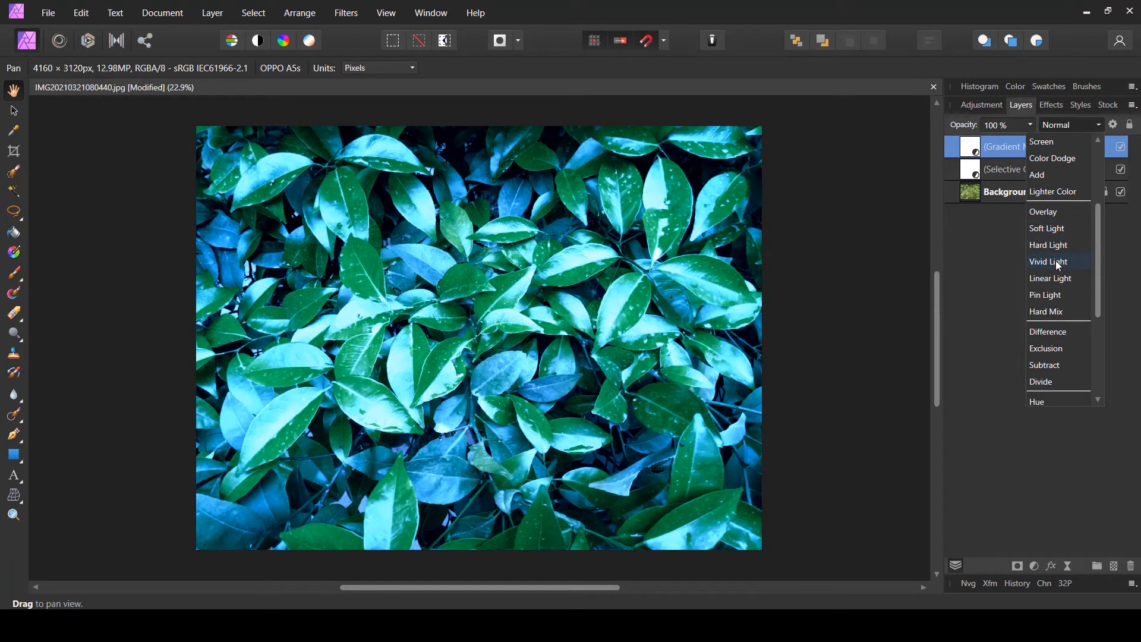
scroll(1049, 321, "down", 5)
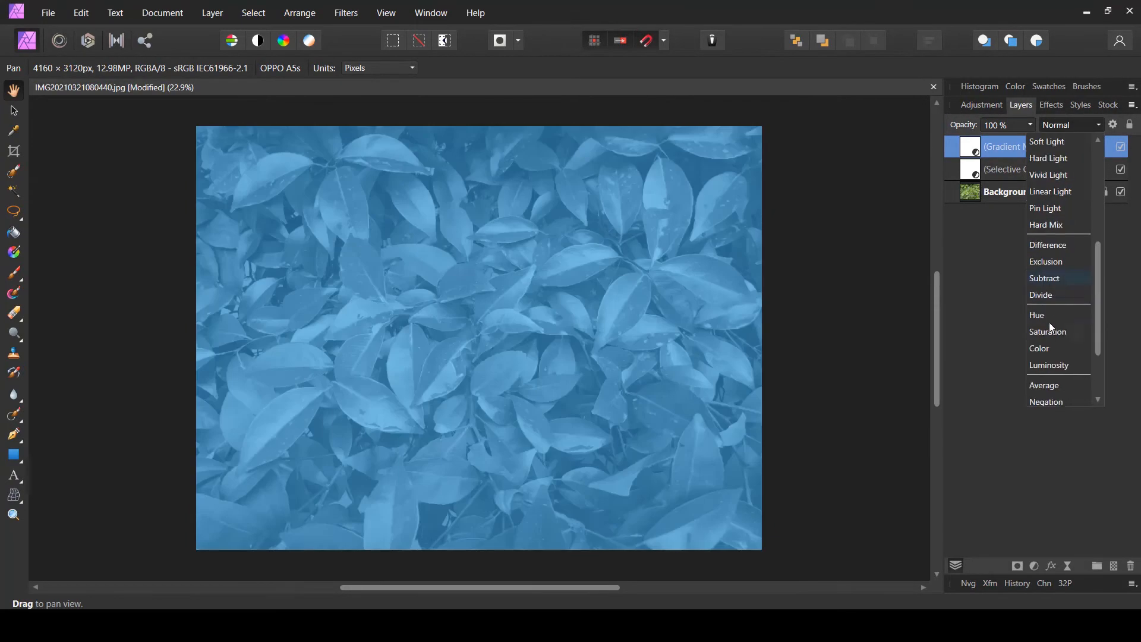
scroll(1050, 321, "up", 3)
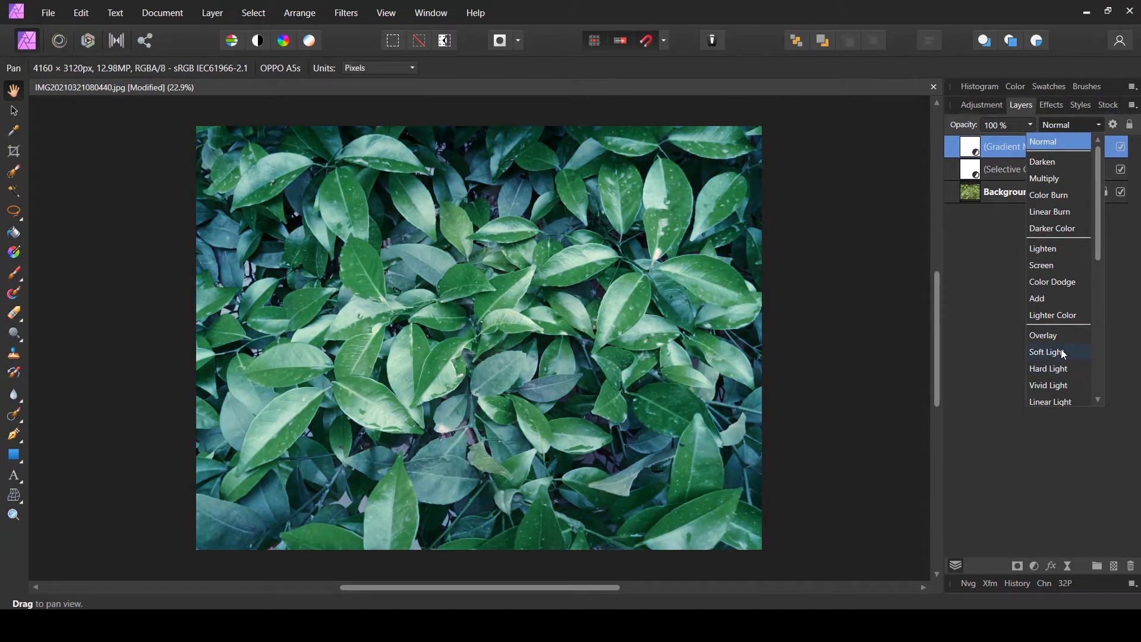
left_click(1063, 354)
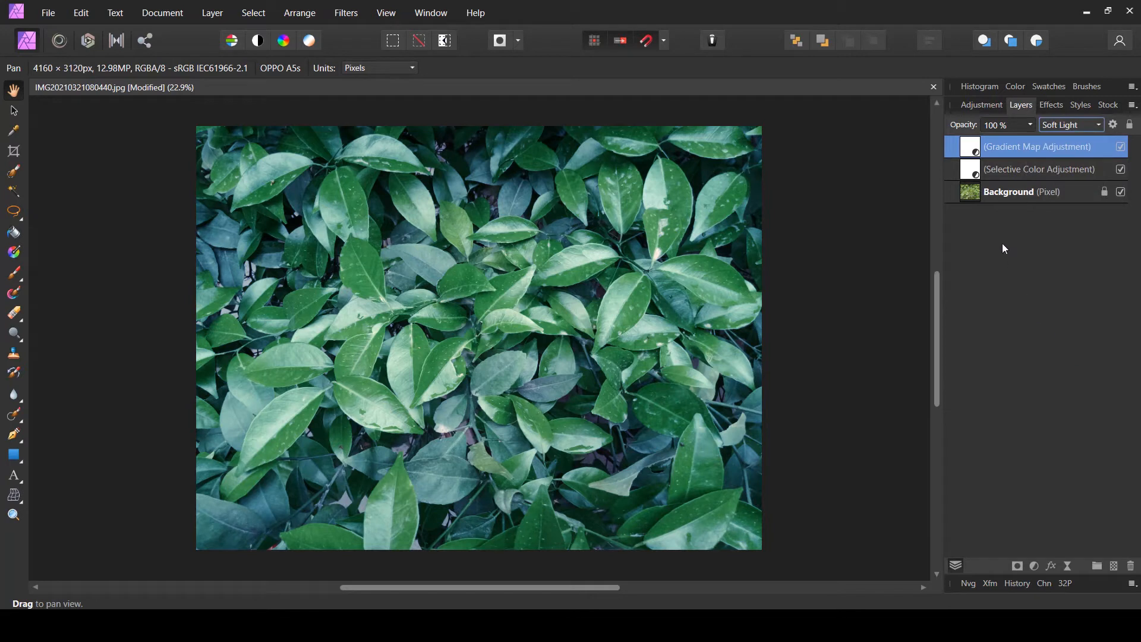
Step: Darken the gradient map's end stop to a medium blue with hue 202, saturation 61 and lightness about 50
double_click(965, 148)
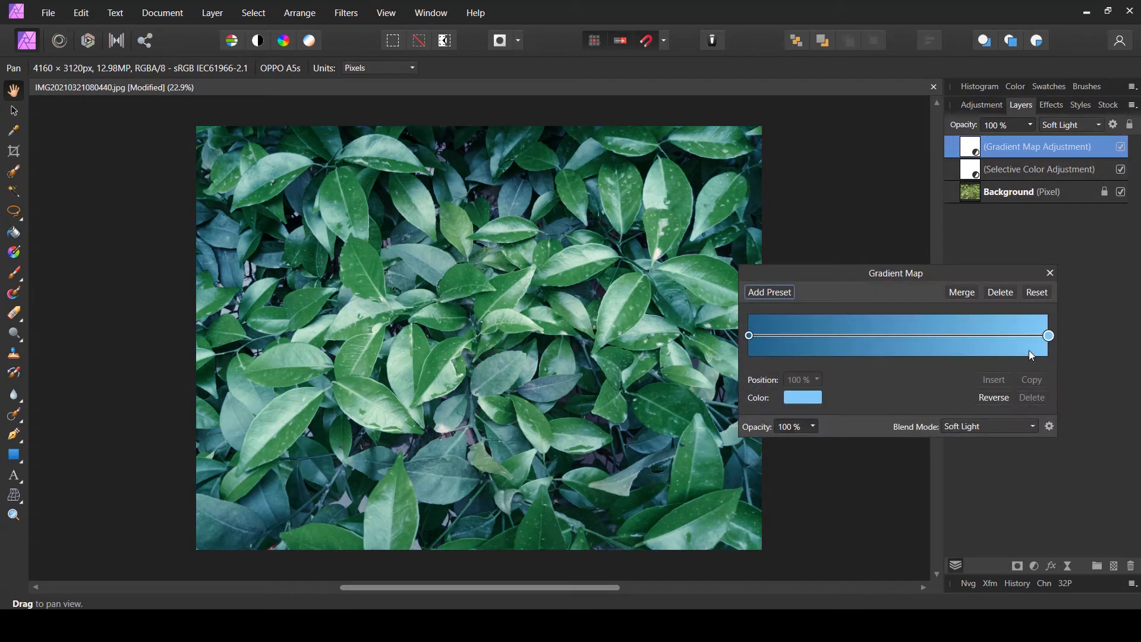
left_click(802, 399)
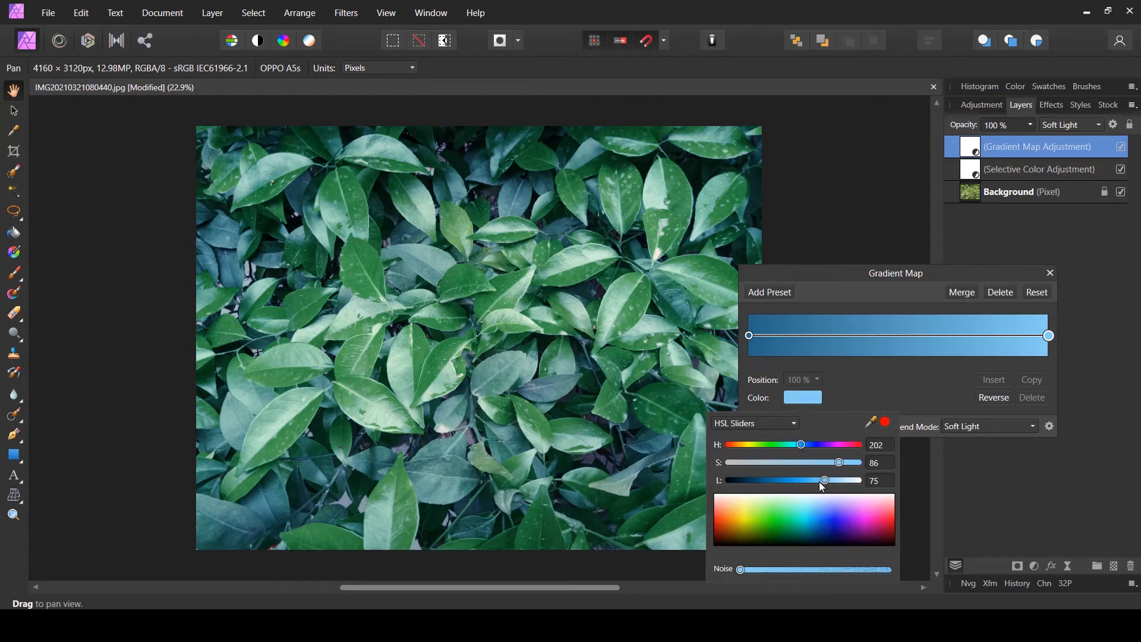
left_click_drag(821, 483, 807, 463)
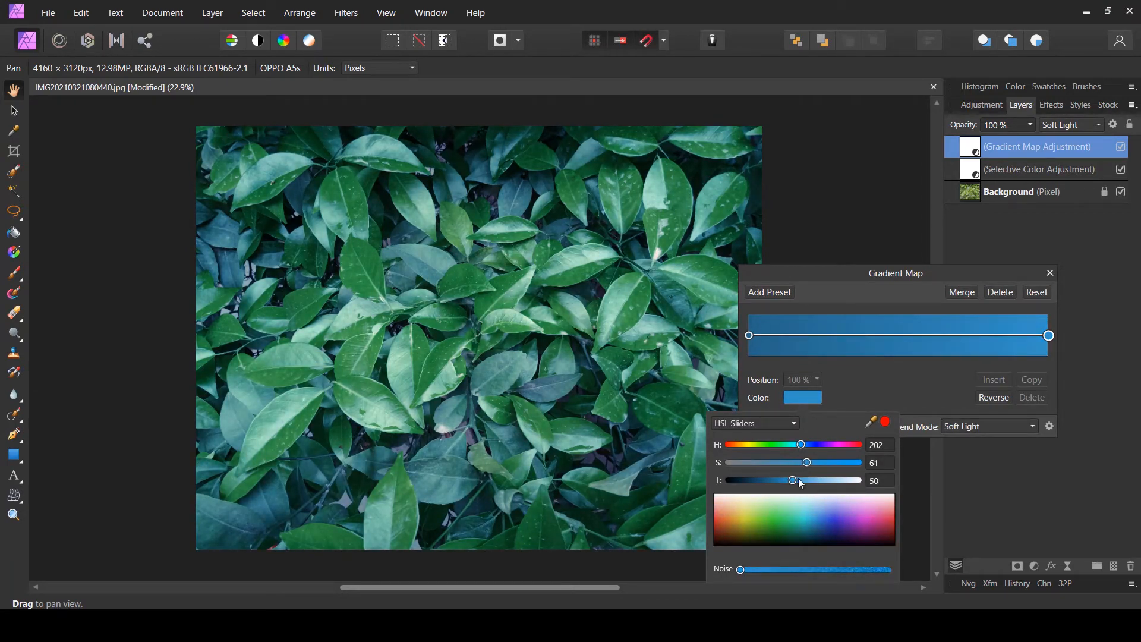
Step: Change the gradient map's start stop to a dark muted teal with hue 178, saturation 20 and lightness 27, and close the adjustment
left_click(749, 335)
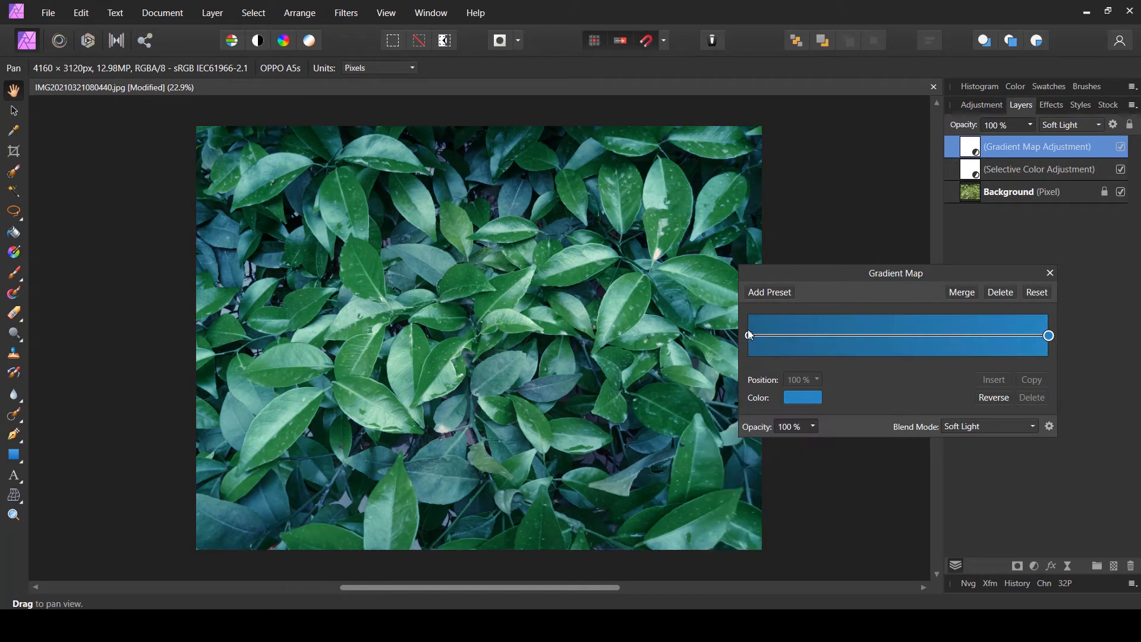
left_click(749, 335)
left_click(796, 396)
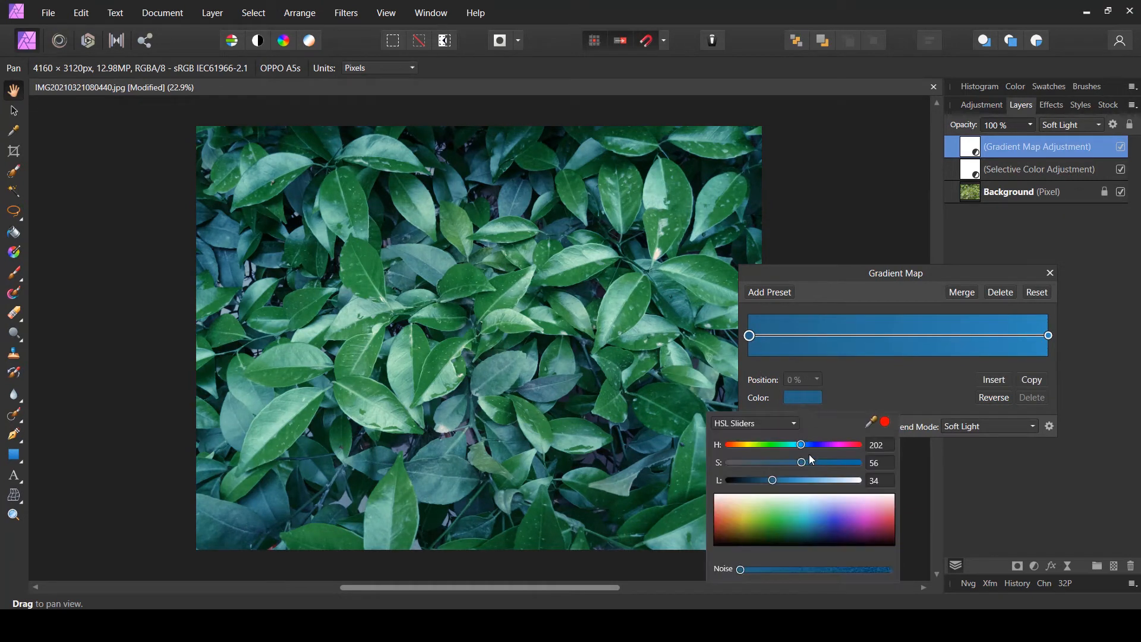
mouse_move(802, 463)
left_mouse_down()
mouse_move(743, 462)
mouse_move(761, 462)
mouse_move(750, 463)
mouse_move(765, 480)
mouse_move(783, 479)
mouse_move(747, 463)
mouse_move(855, 465)
mouse_move(750, 473)
mouse_move(792, 448)
left_mouse_up()
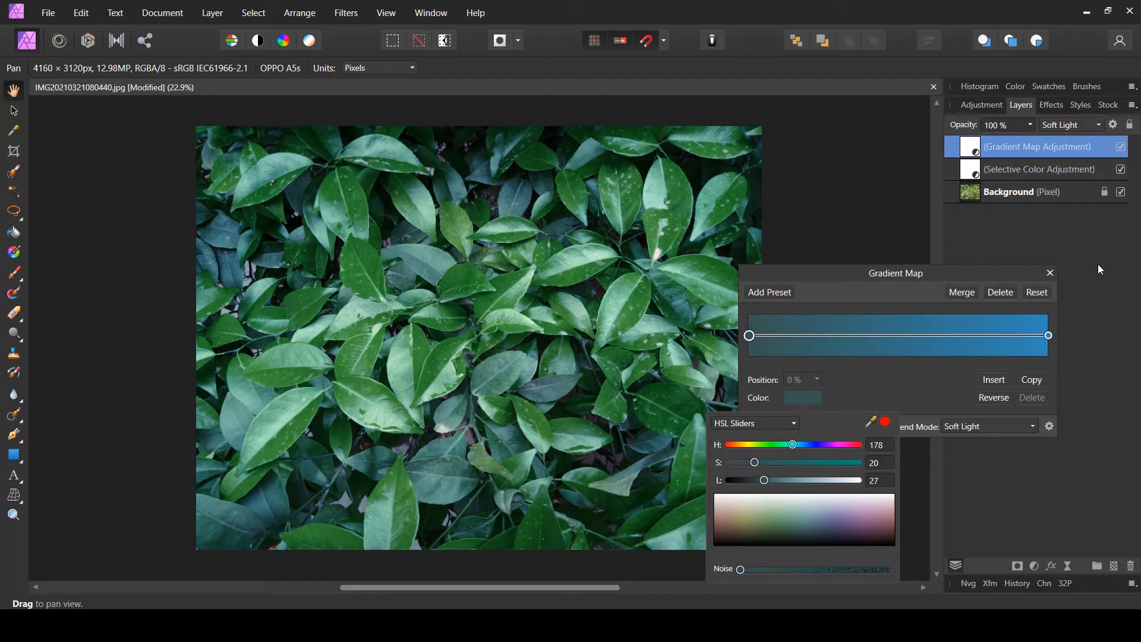
left_click(1050, 272)
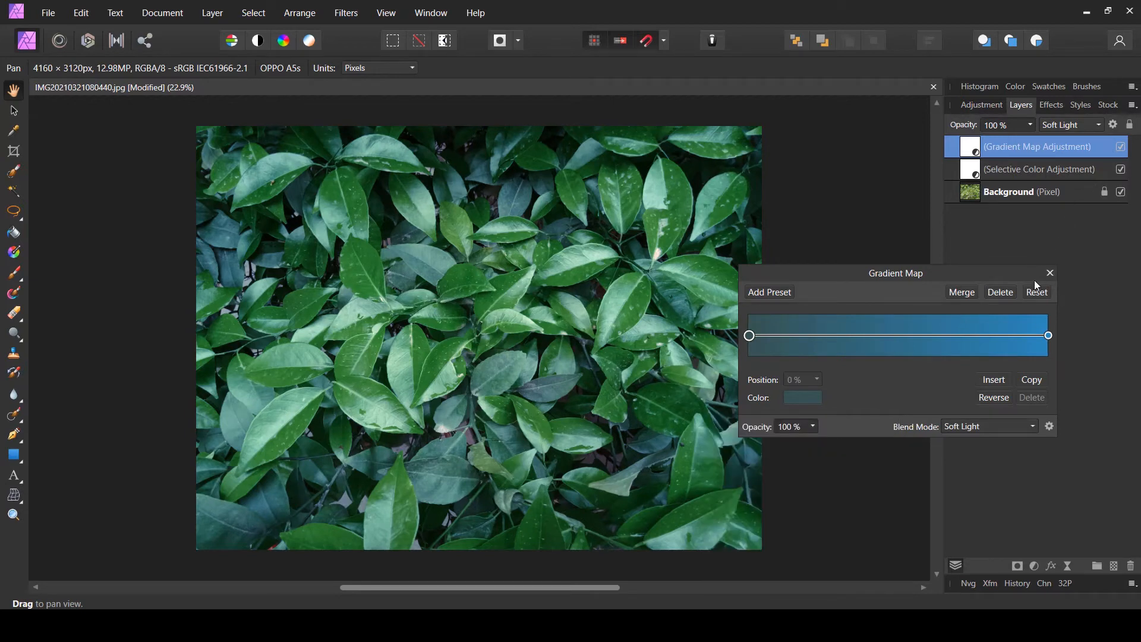
left_click(1050, 273)
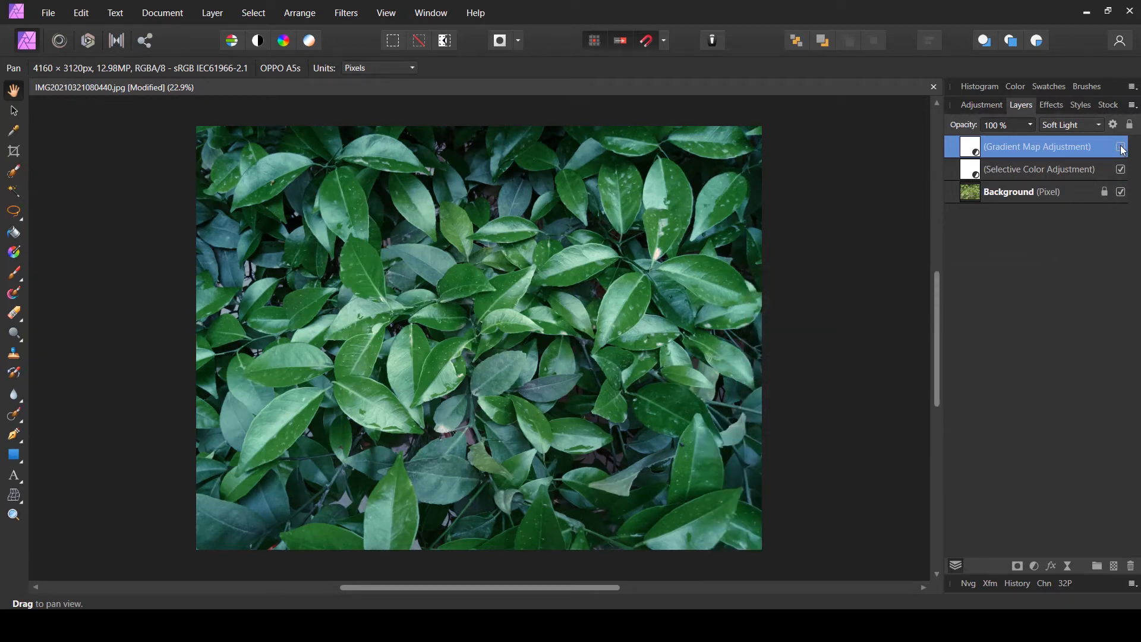
Step: Toggle the Gradient Map layer's visibility off and on to compare the photo before and after the adjustment
left_click(1121, 148)
left_click(1121, 148)
left_click(1121, 149)
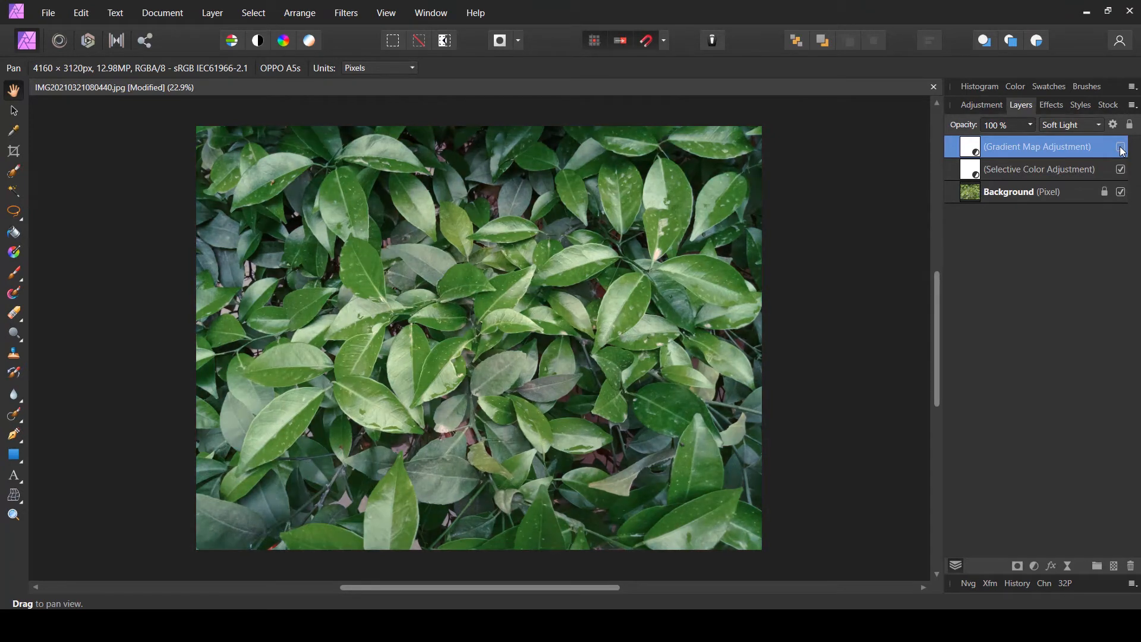
left_click(1120, 151)
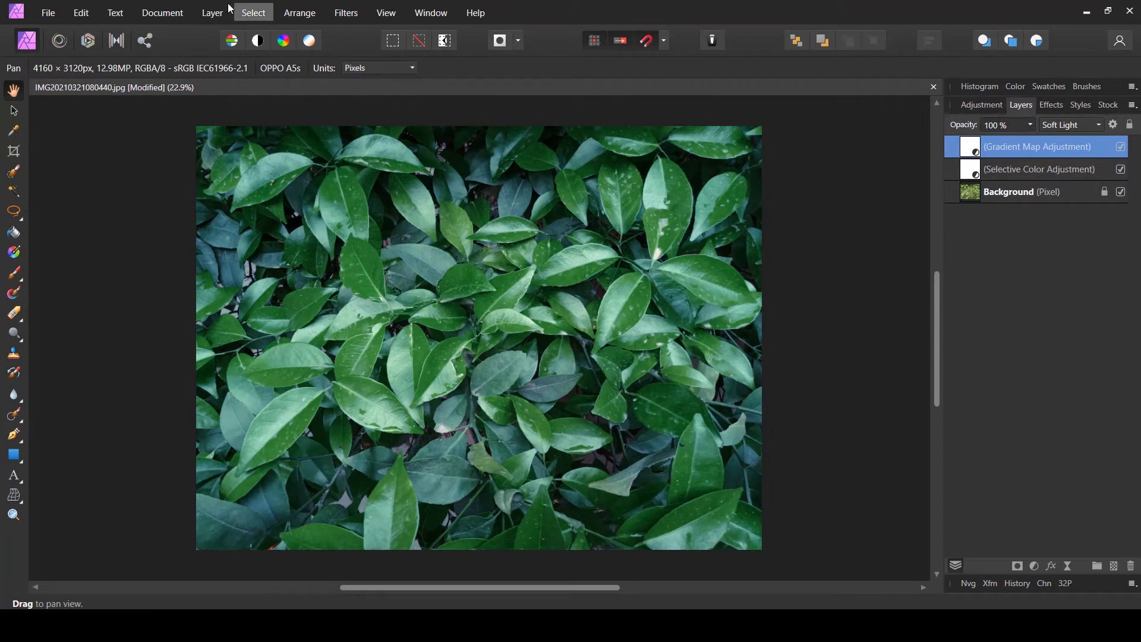
Step: Add a new fill layer above the Gradient Map and color it teal with hue 171, saturation 49 and lightness 55
left_click(212, 12)
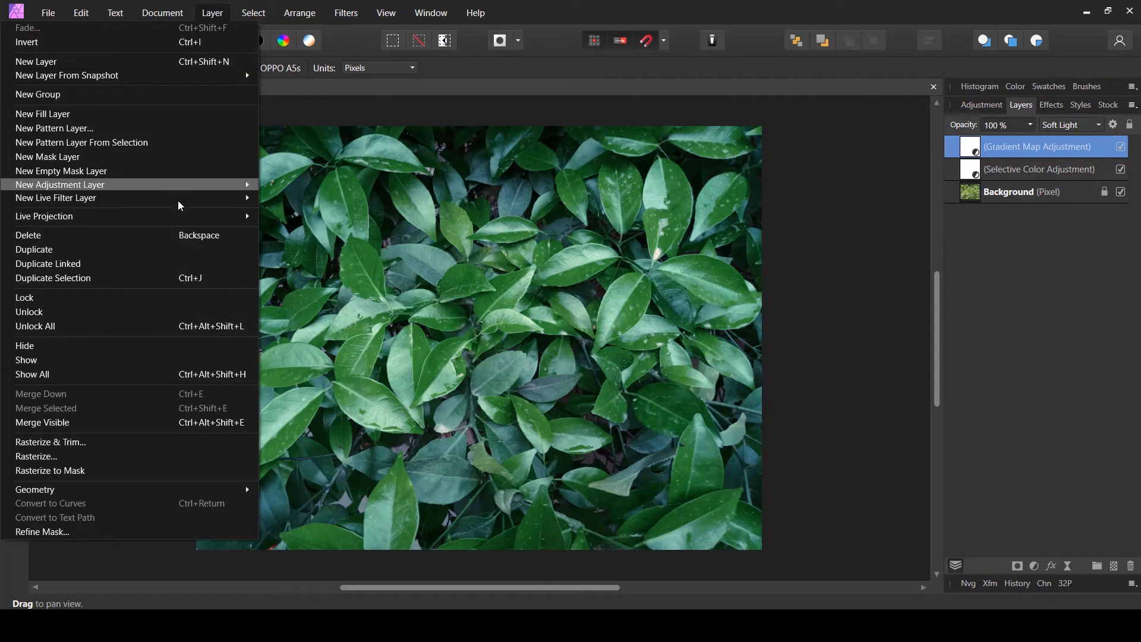
left_click(44, 116)
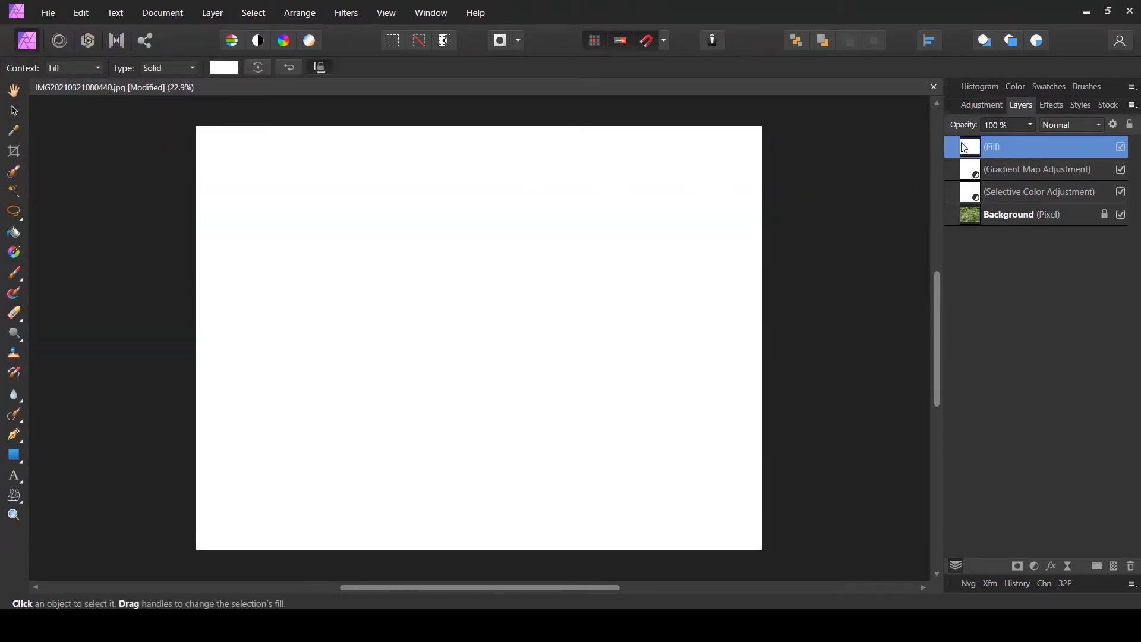
left_click(1021, 86)
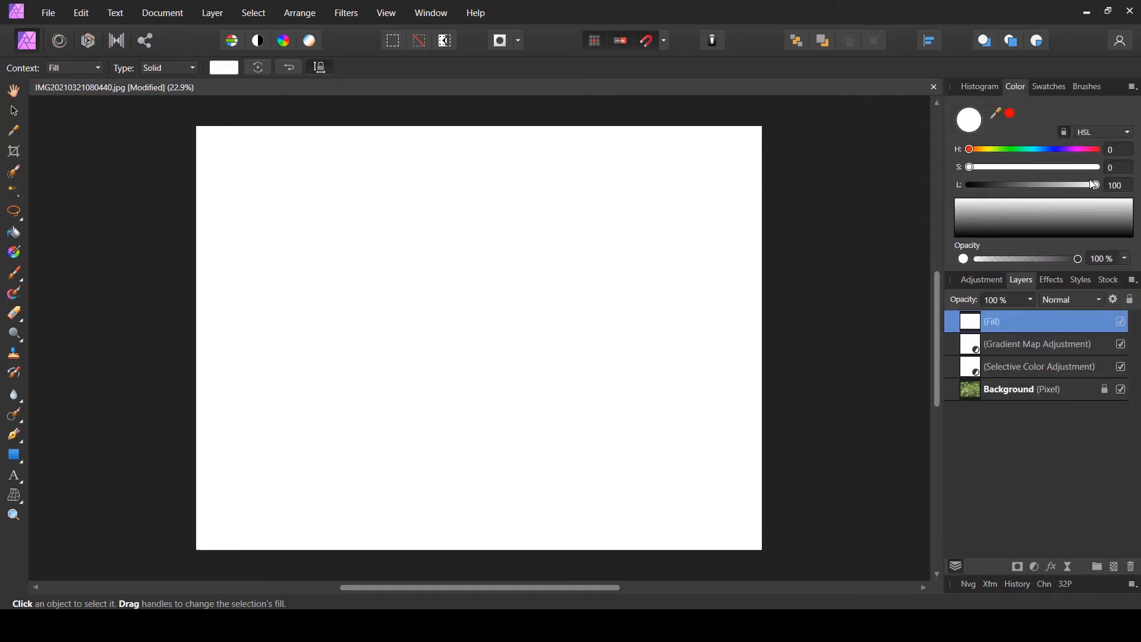
left_click_drag(1091, 185, 1054, 185)
left_click_drag(968, 167, 1040, 184)
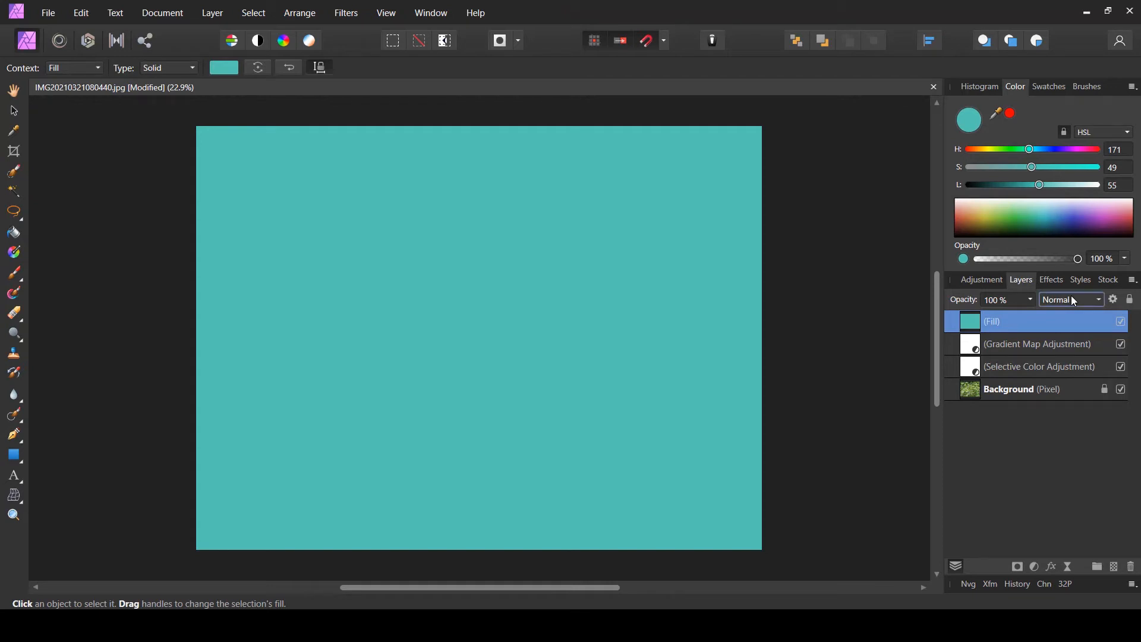
left_click(1017, 87)
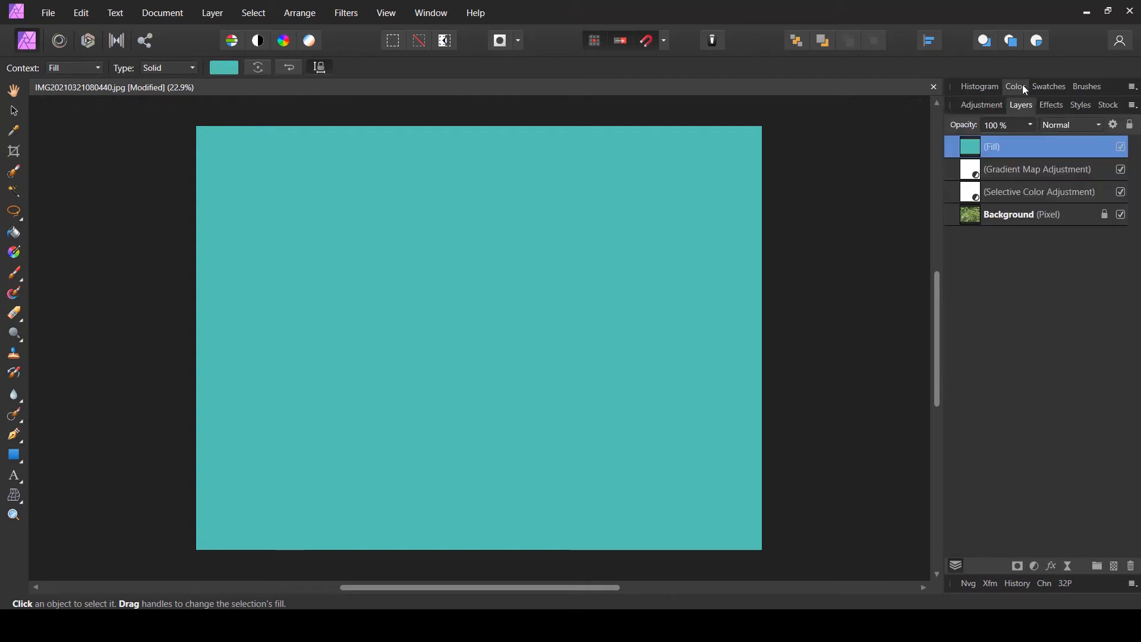
Step: Set the teal fill layer's blend mode to Linear Burn and its opacity to 35%
left_click(1084, 126)
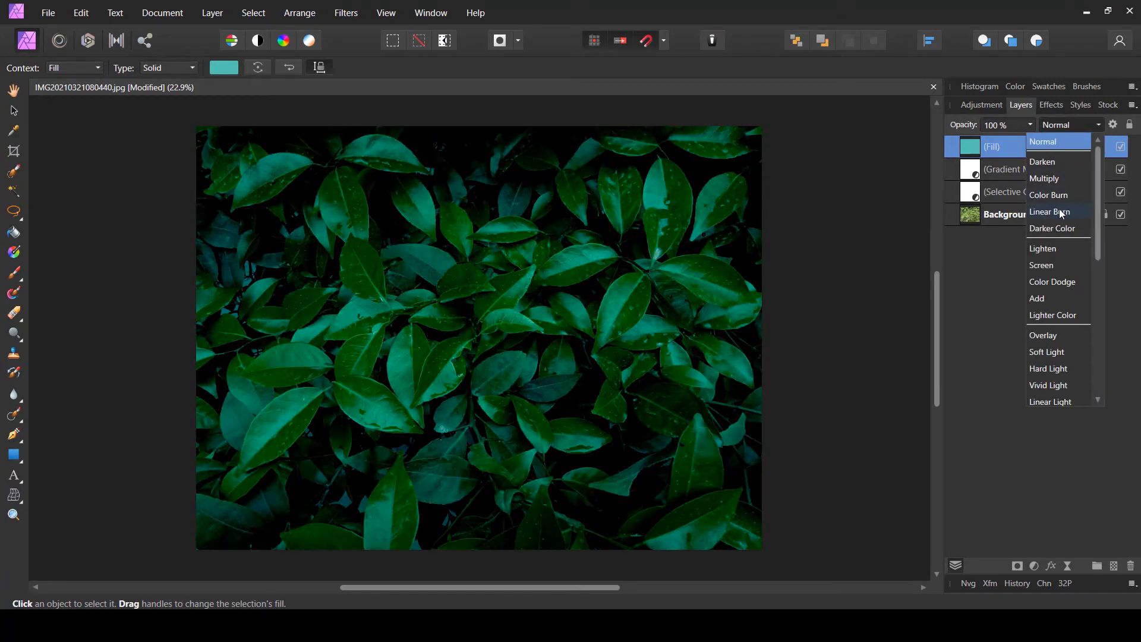
left_click(1063, 212)
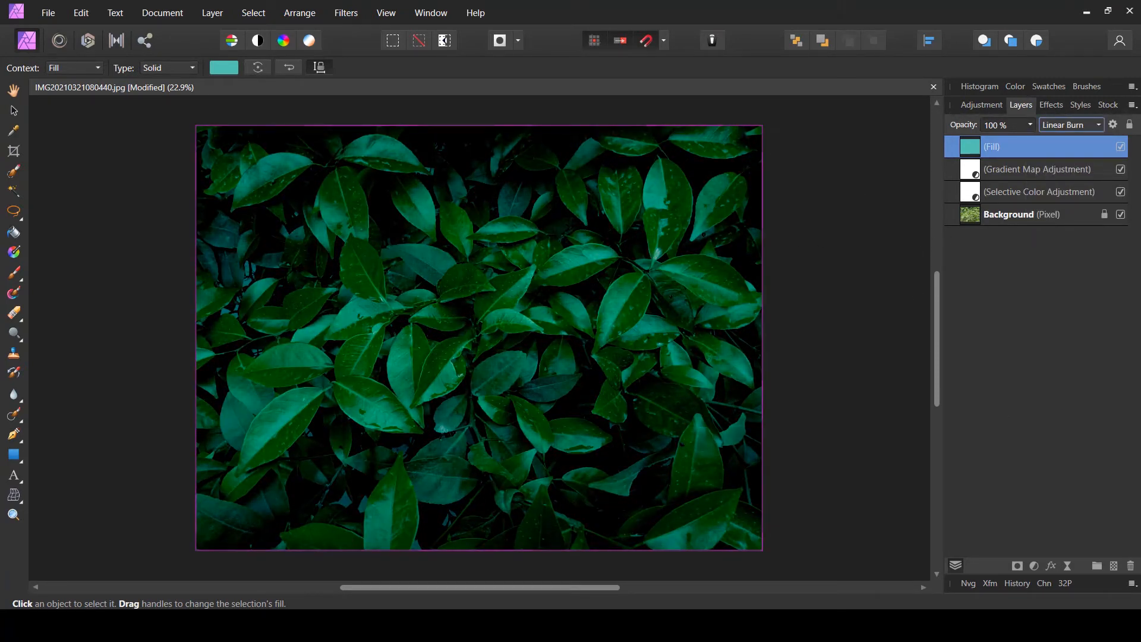
left_click(14, 90)
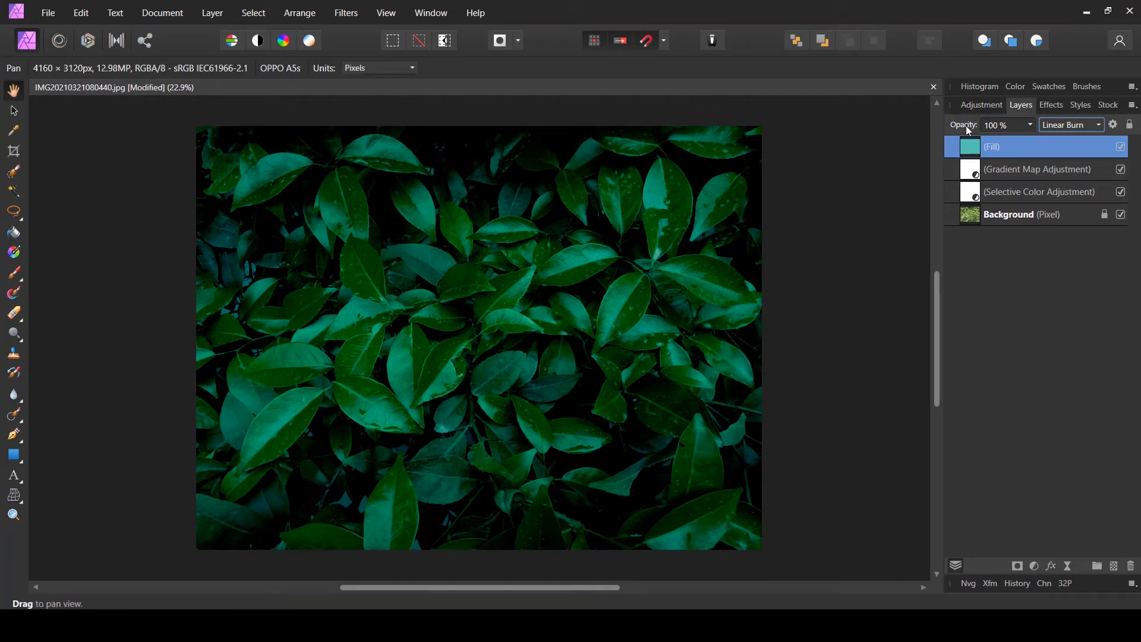
left_click_drag(965, 126, 456, 126)
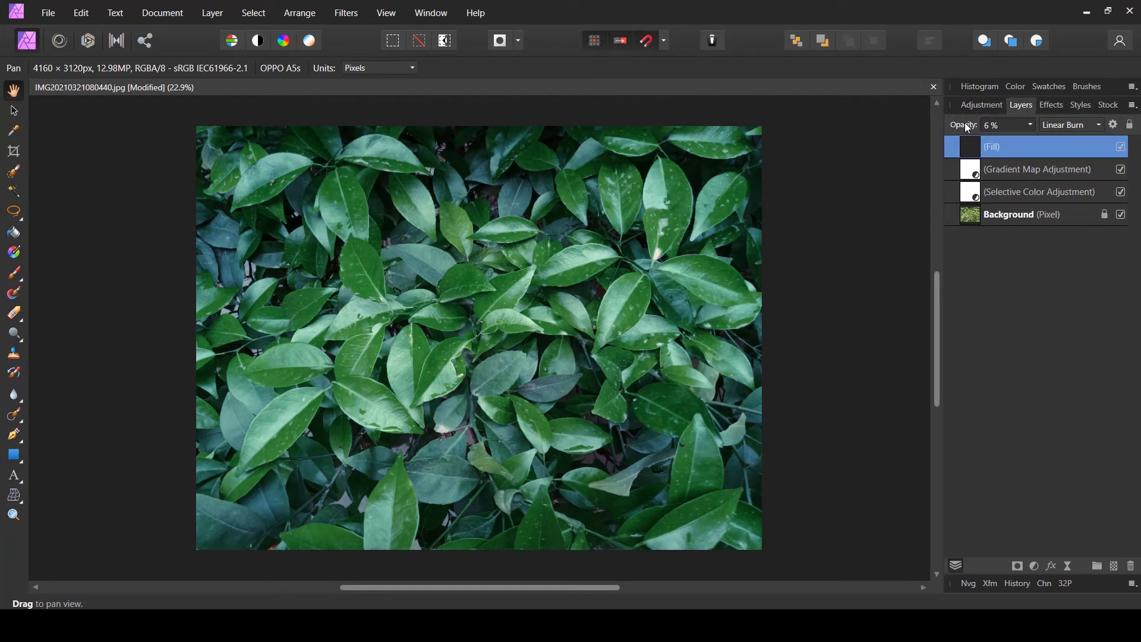
left_click_drag(979, 126, 987, 130)
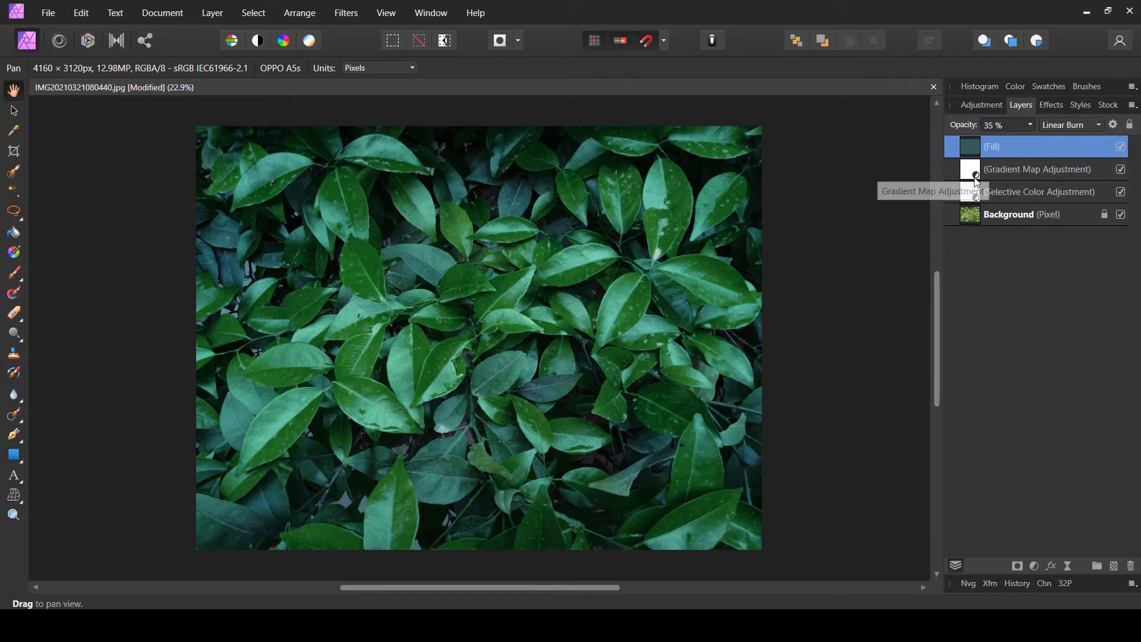
Step: Add a Curves adjustment layer above the fill layer
left_click(986, 191)
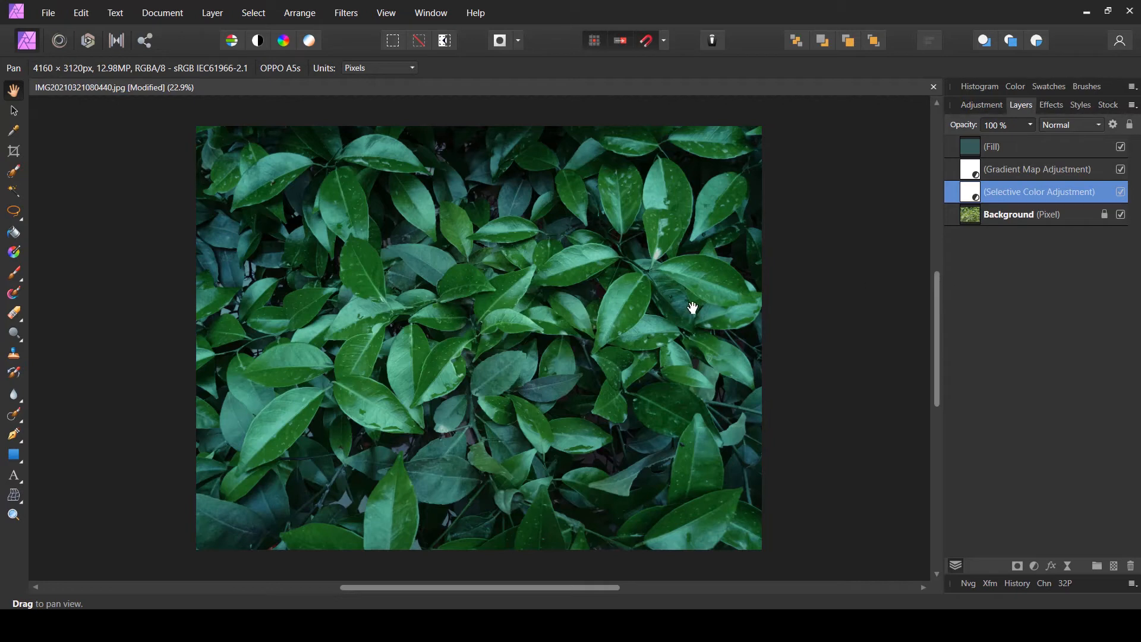
left_click(995, 148)
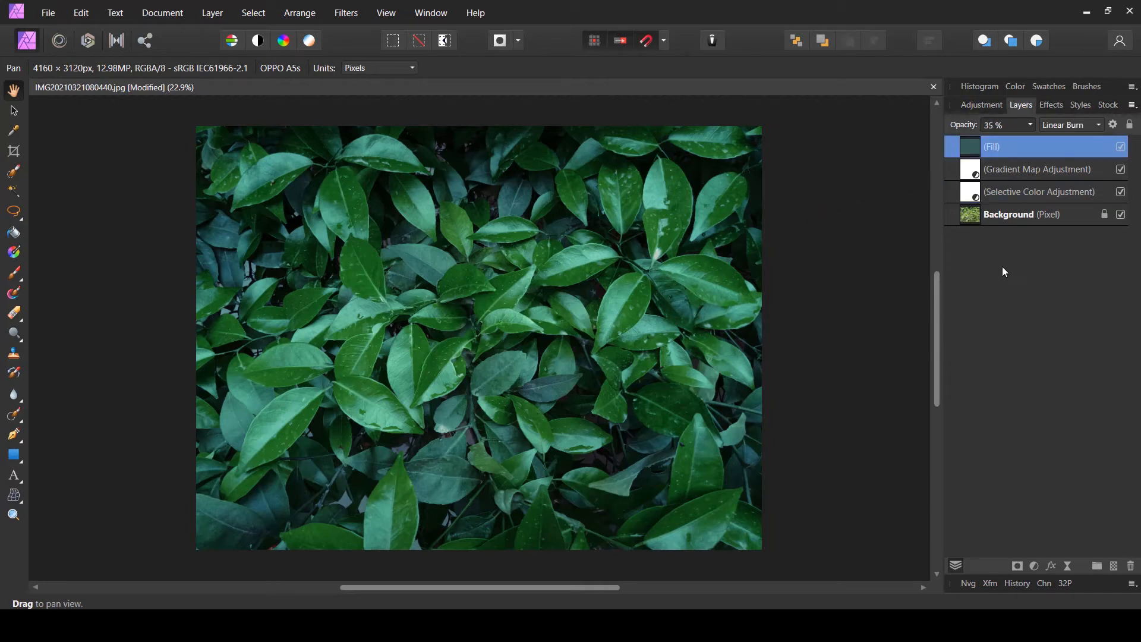
left_click(1036, 563)
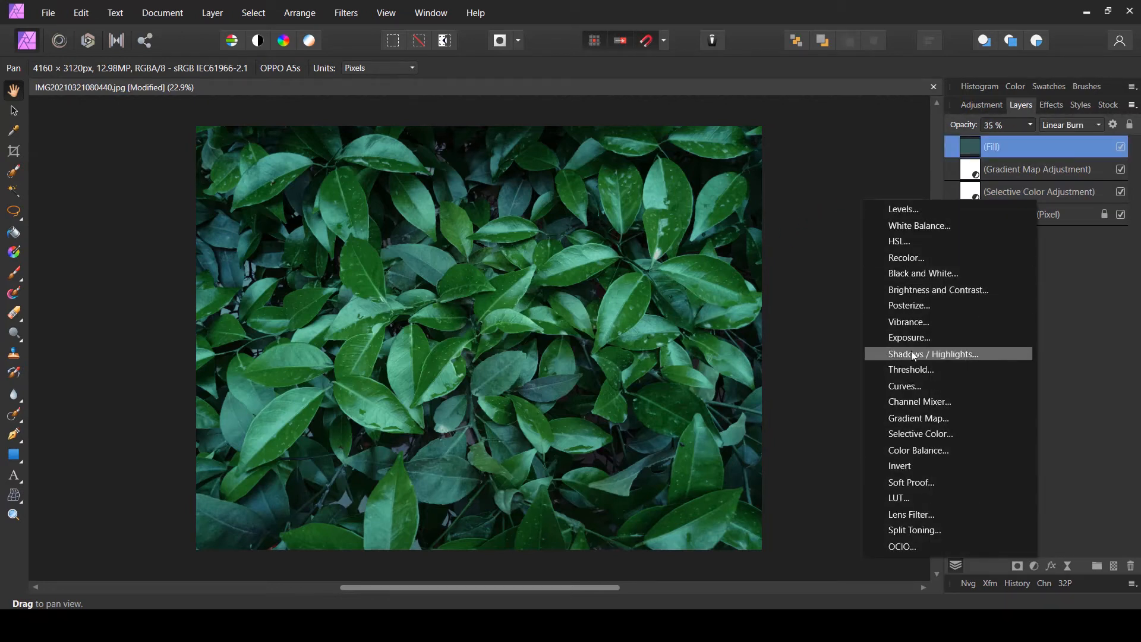
left_click(918, 386)
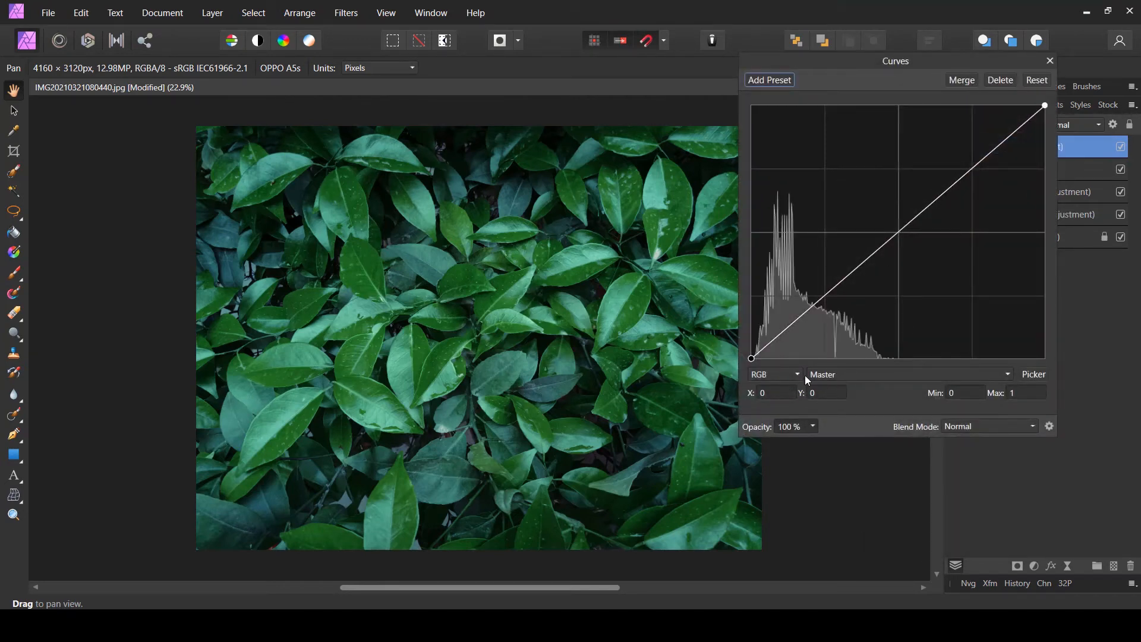
Step: Shape the Master curve into a gentle S with a highlight point at 0.75, 0.767 and a shadow point at 0.245, 0.222
left_click(839, 375)
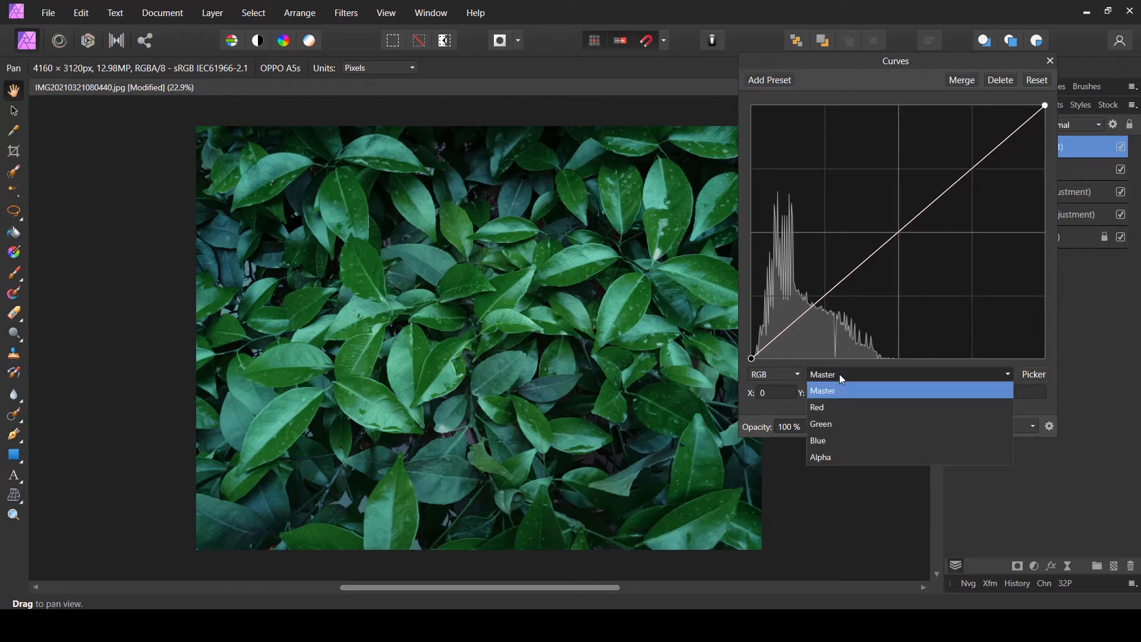
left_click(840, 374)
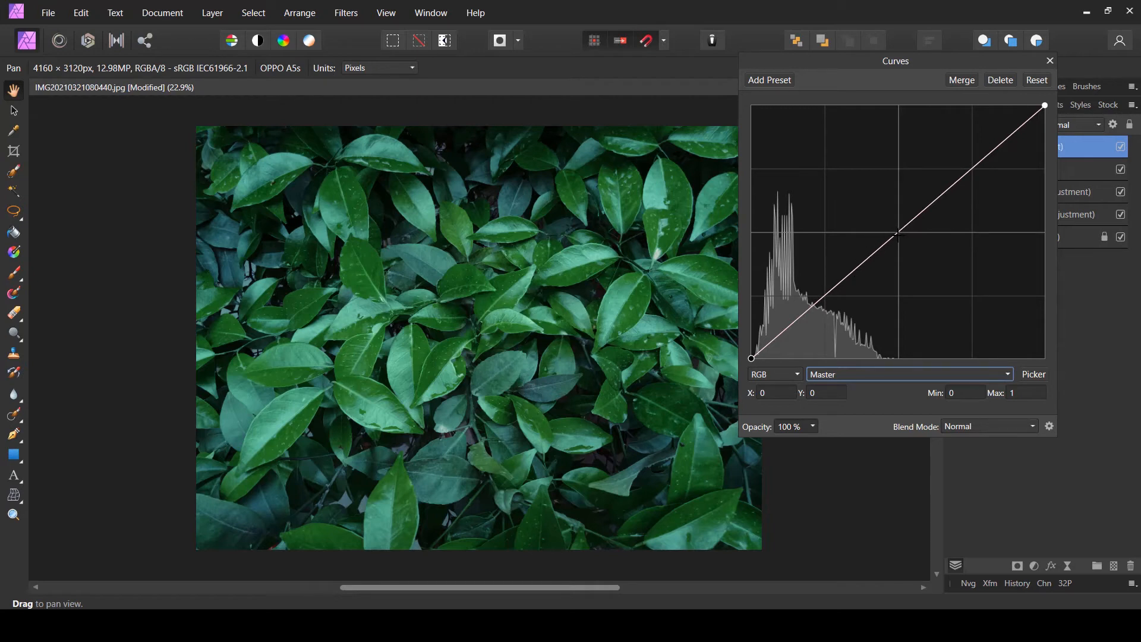
left_click_drag(973, 168, 974, 170)
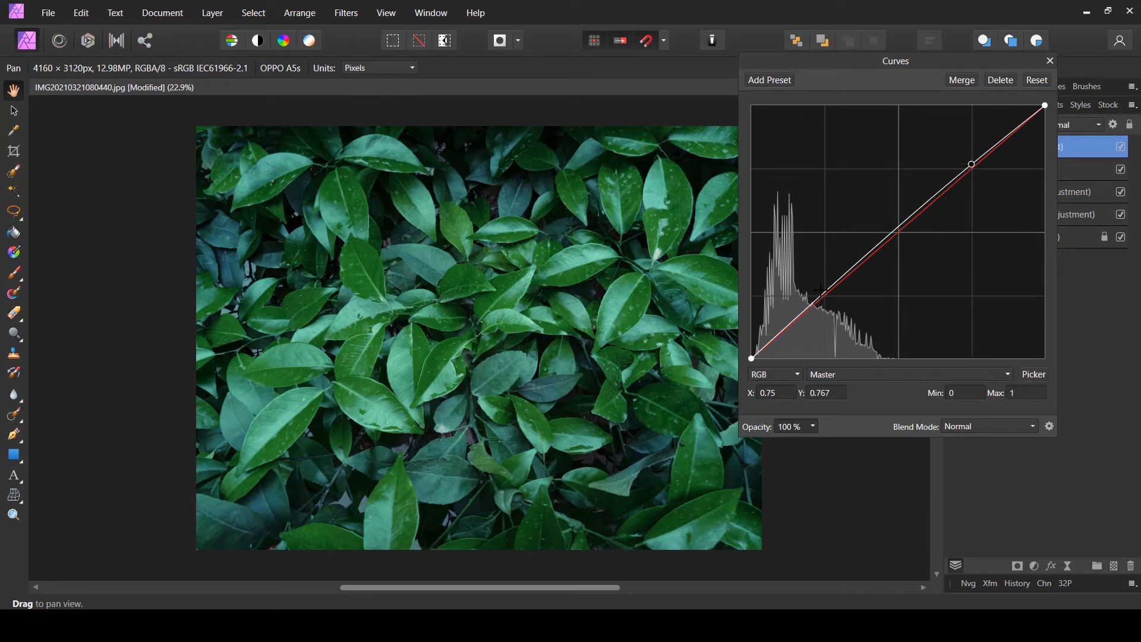
left_click_drag(823, 291, 823, 303)
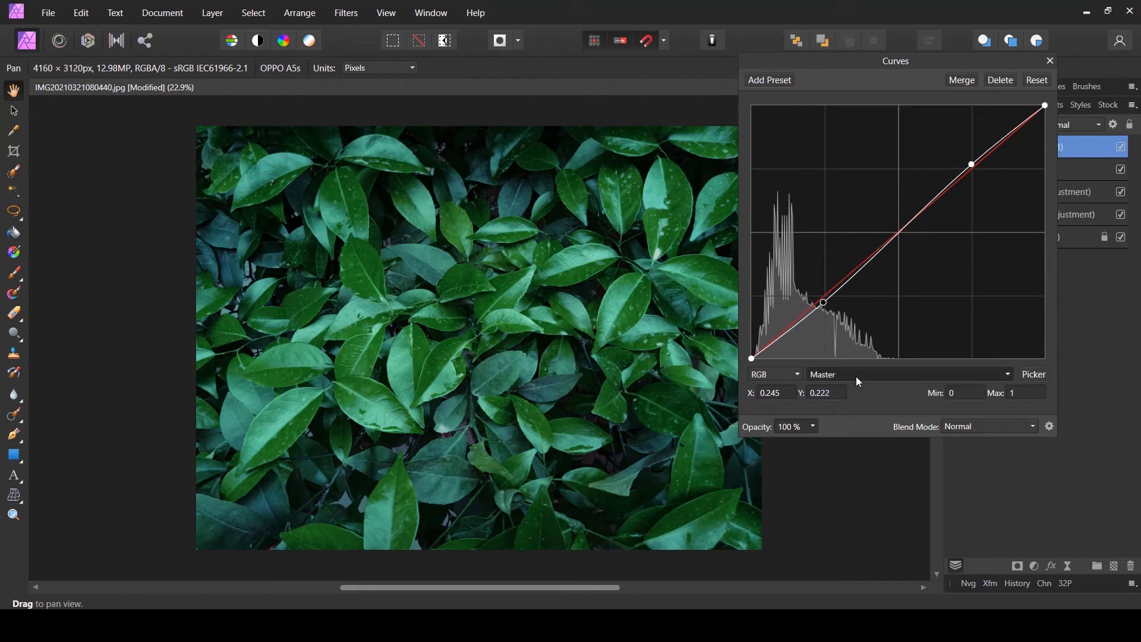
Step: Lower the Red channel curve slightly with an upper-midtone point at 0.677, 0.631
left_click(857, 378)
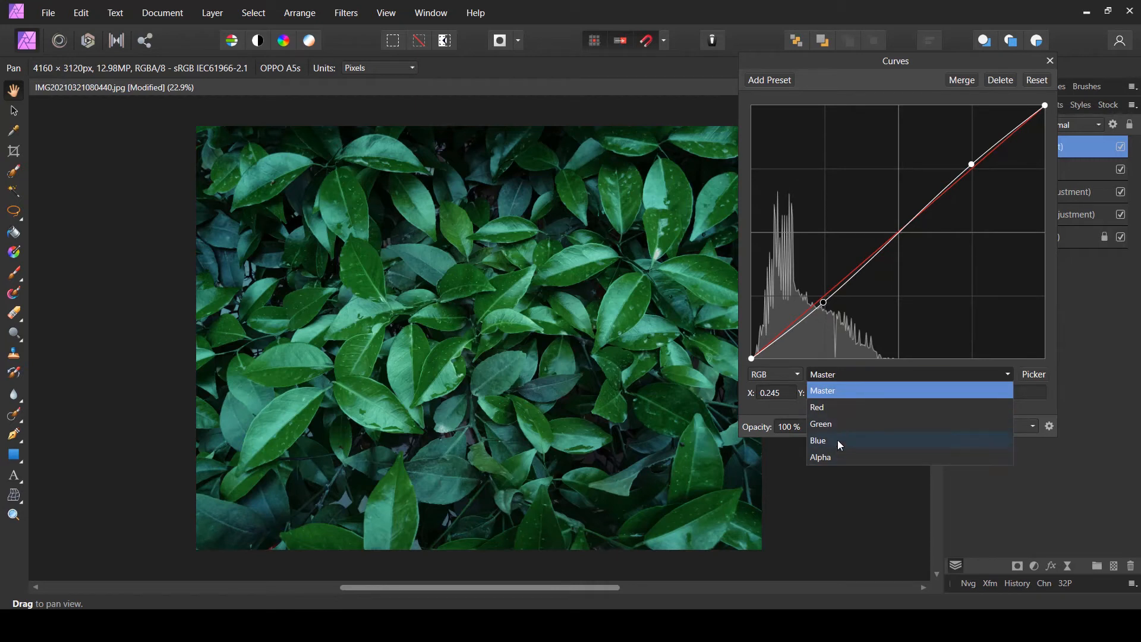
left_click(849, 410)
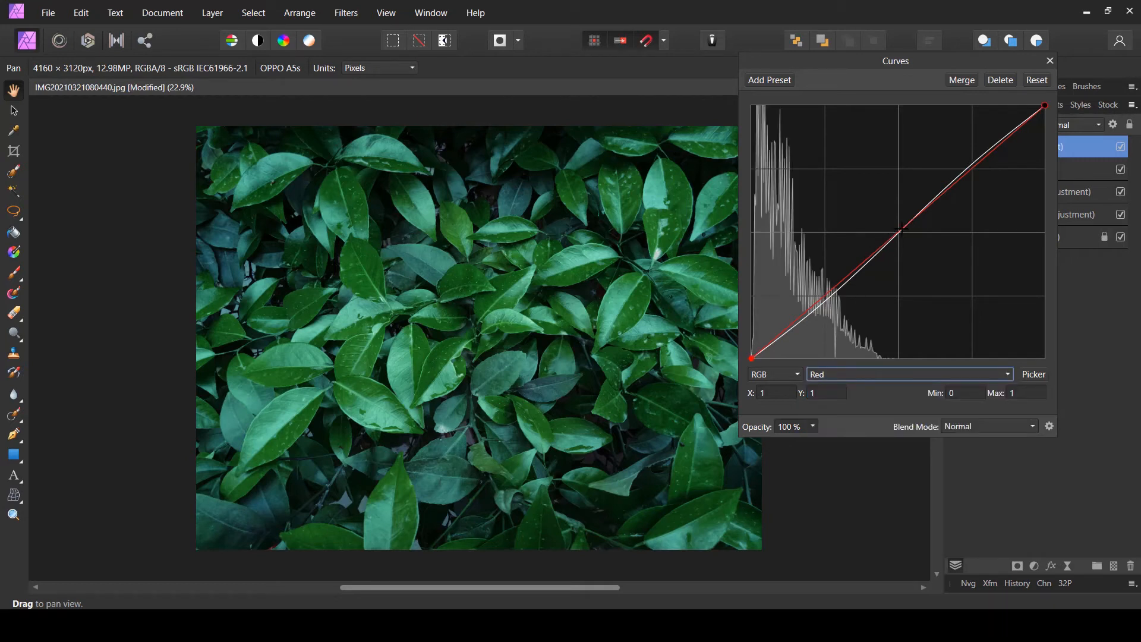
left_click_drag(901, 230, 949, 198)
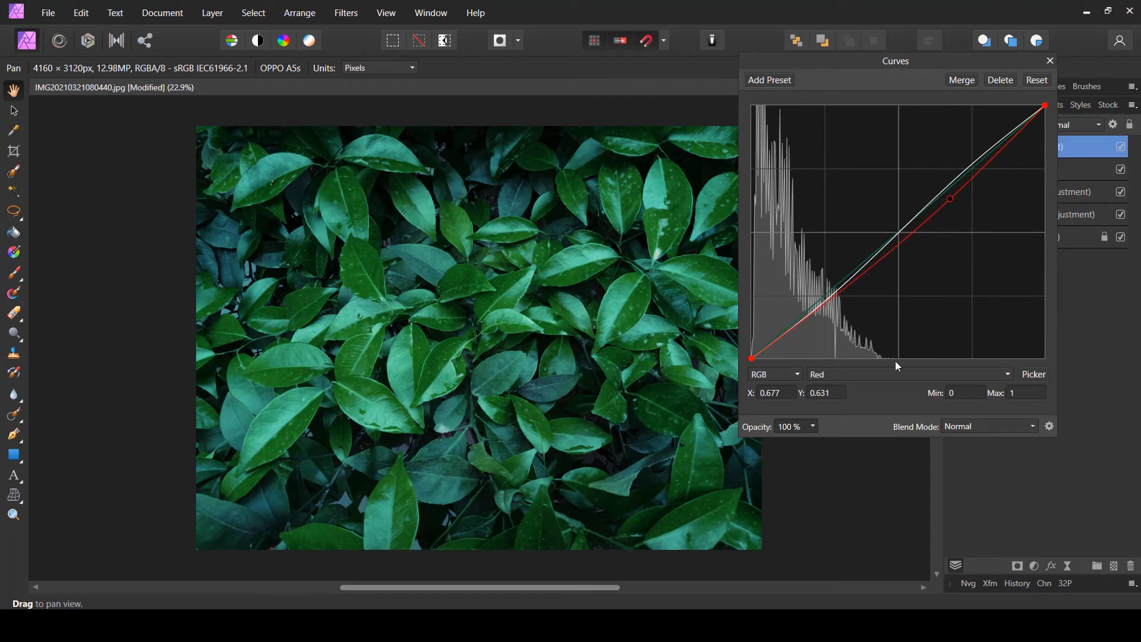
Step: Shape the Green channel curve with a lowered highlight point at 0.758, 0.73 and a raised shadow point at 0.213, 0.231
left_click(893, 373)
left_click(840, 423)
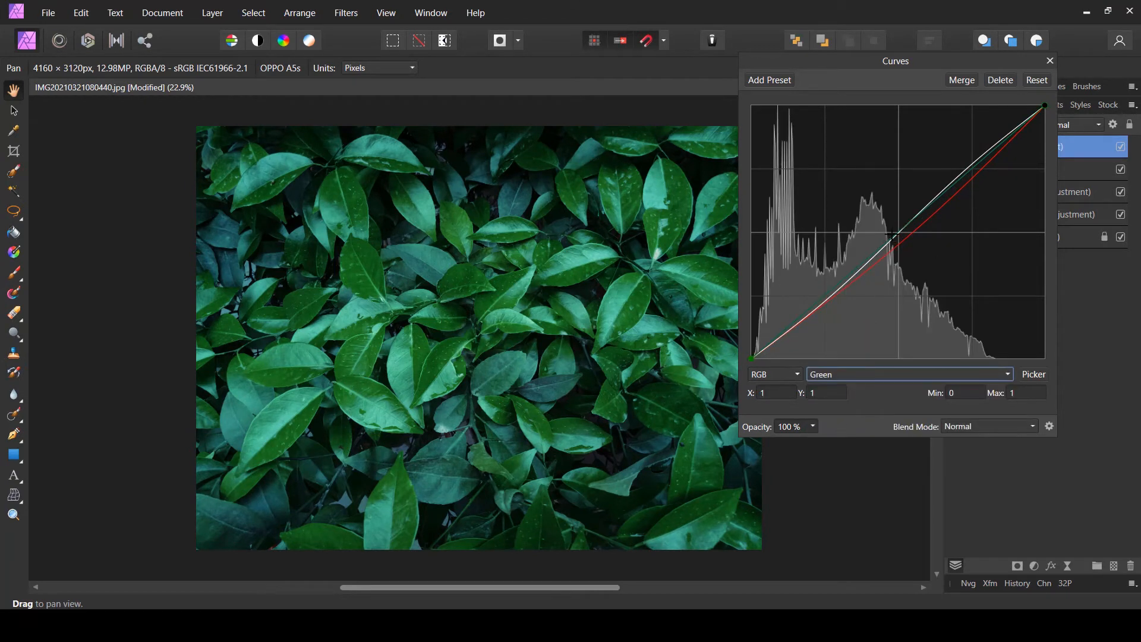
left_click_drag(897, 230, 973, 173)
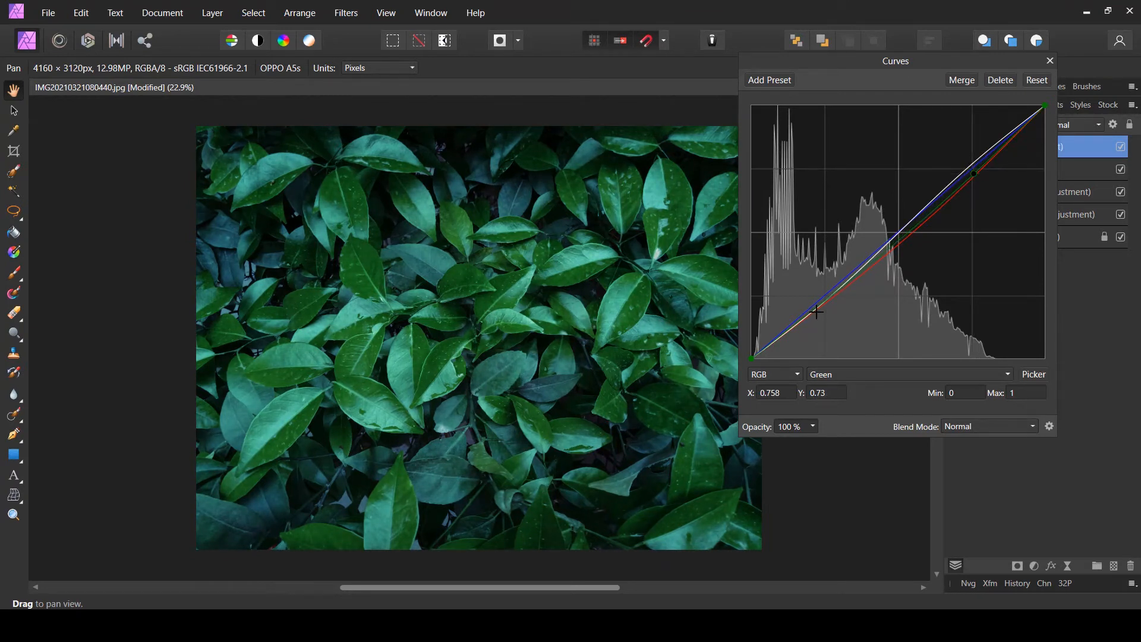
left_click(817, 312)
left_click_drag(817, 310, 818, 301)
left_click_drag(819, 301, 816, 305)
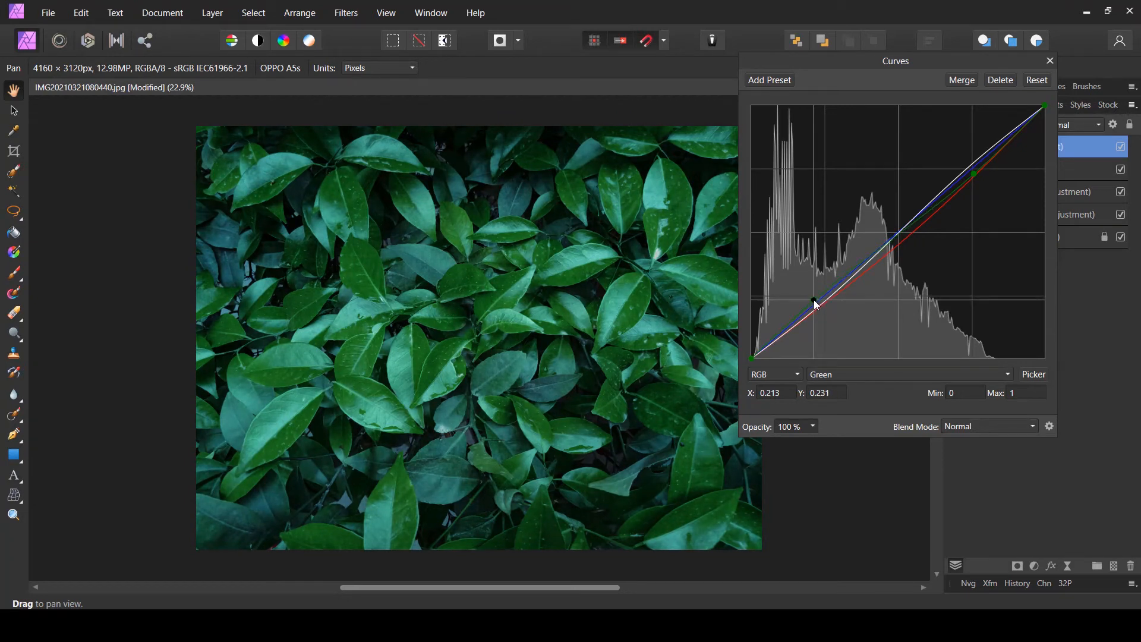
Step: Shape the Blue channel curve into a slight S with points at 0.754, 0.77 and 0.239, 0.227, and finish the Curves adjustment
left_click(875, 375)
left_click(826, 449)
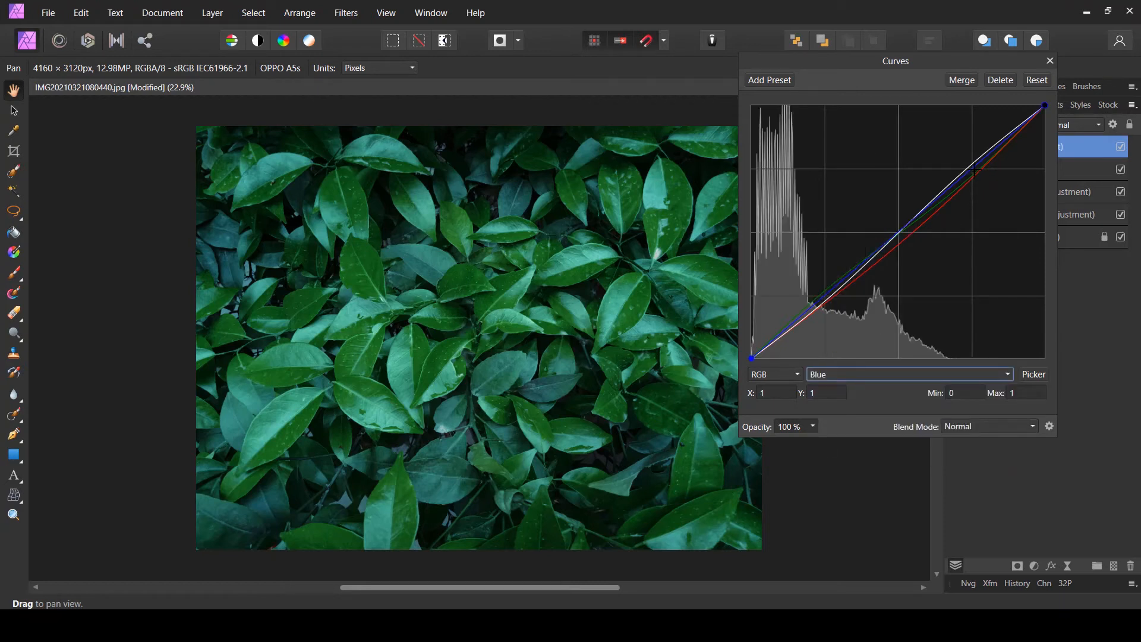
left_click_drag(975, 165, 972, 164)
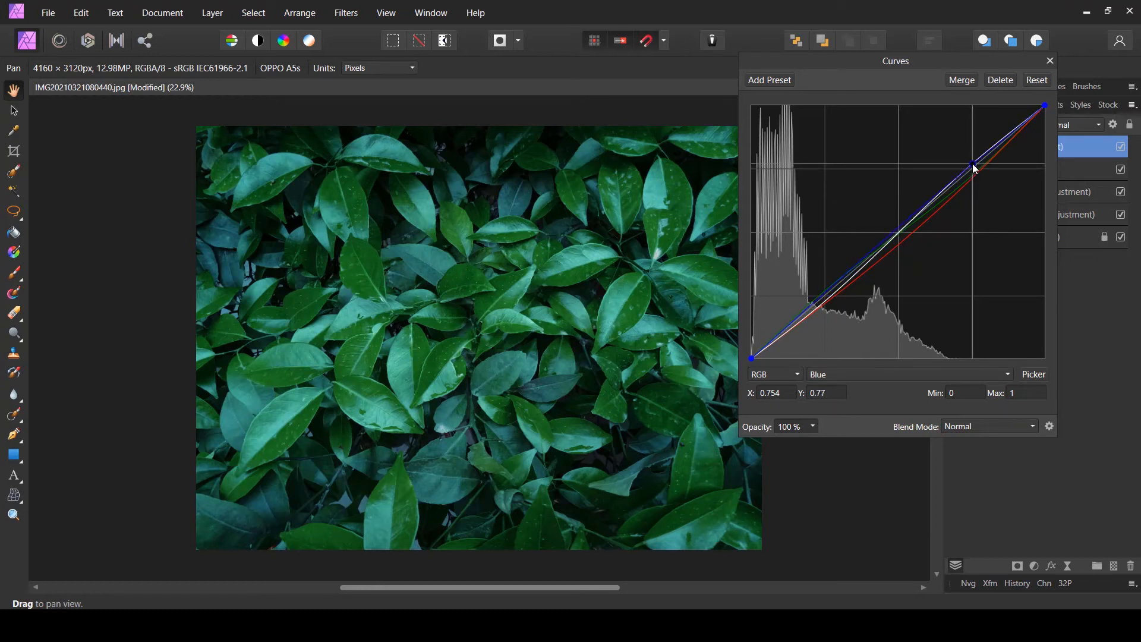
left_click(822, 294)
left_click_drag(822, 298, 822, 302)
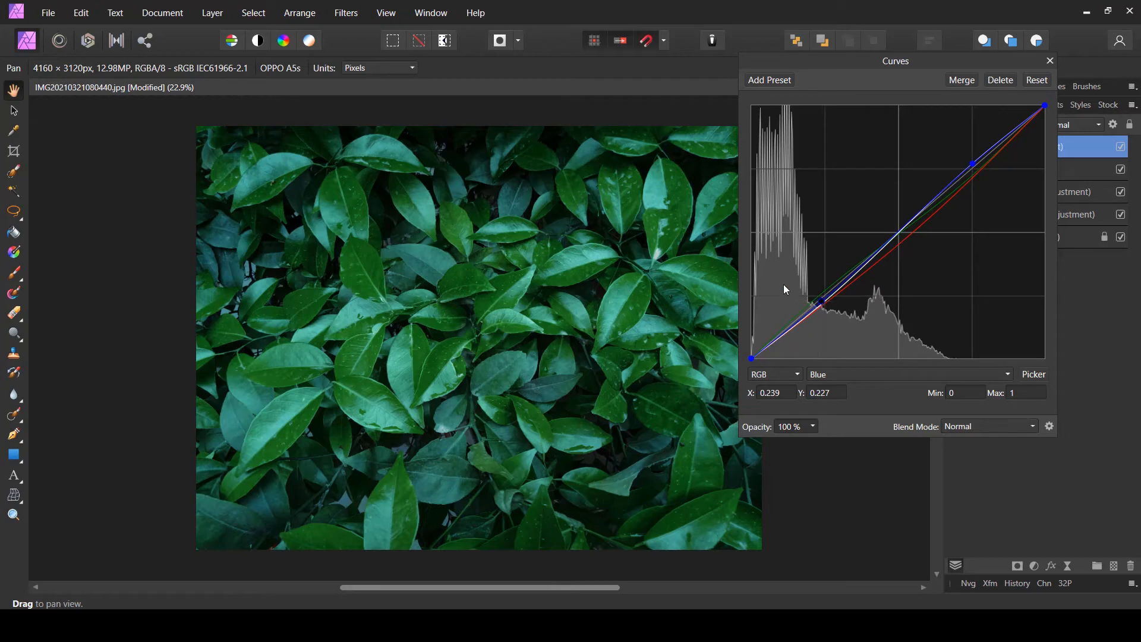
left_click(1049, 61)
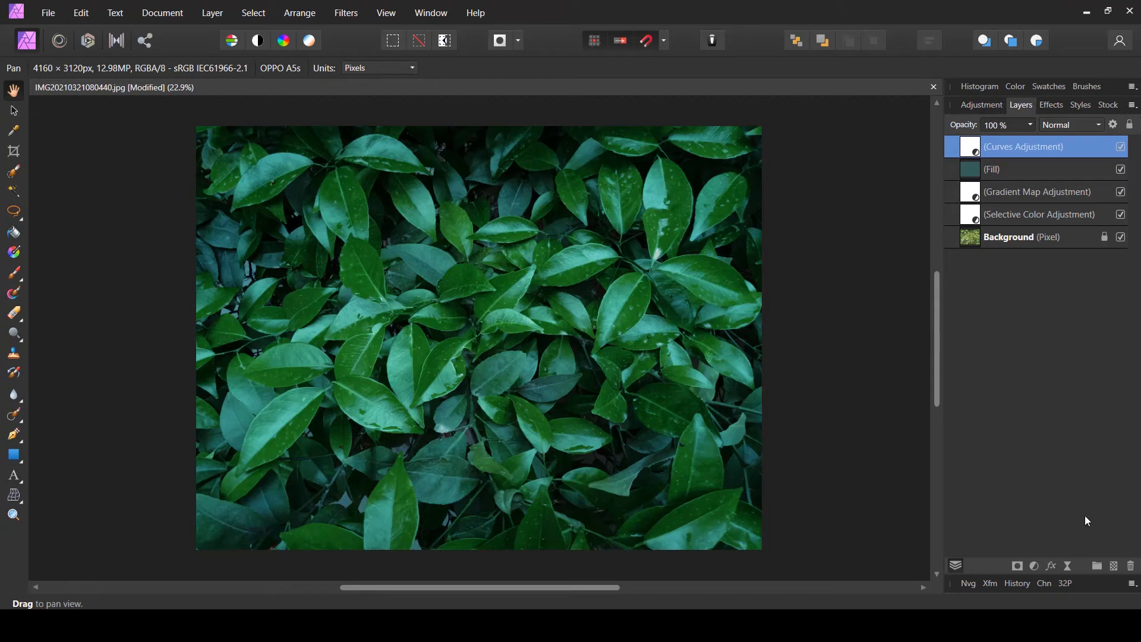
Step: Add a Recolor adjustment layer above the Curves layer with hue 163.8°, saturation 65% and lightness -9%
left_click(1035, 564)
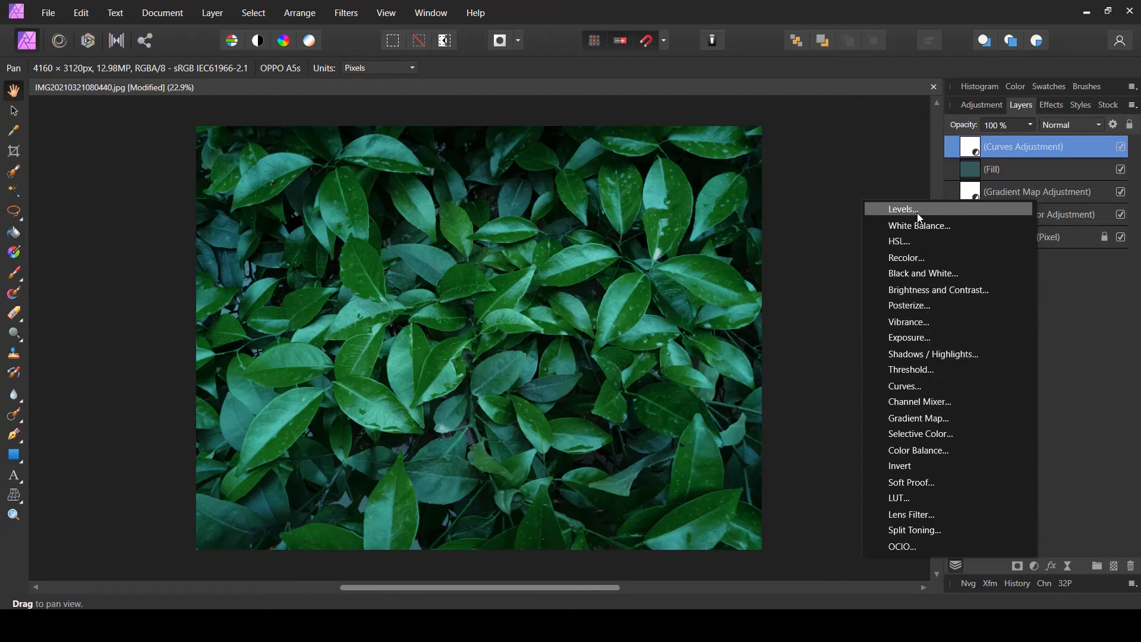
left_click(900, 259)
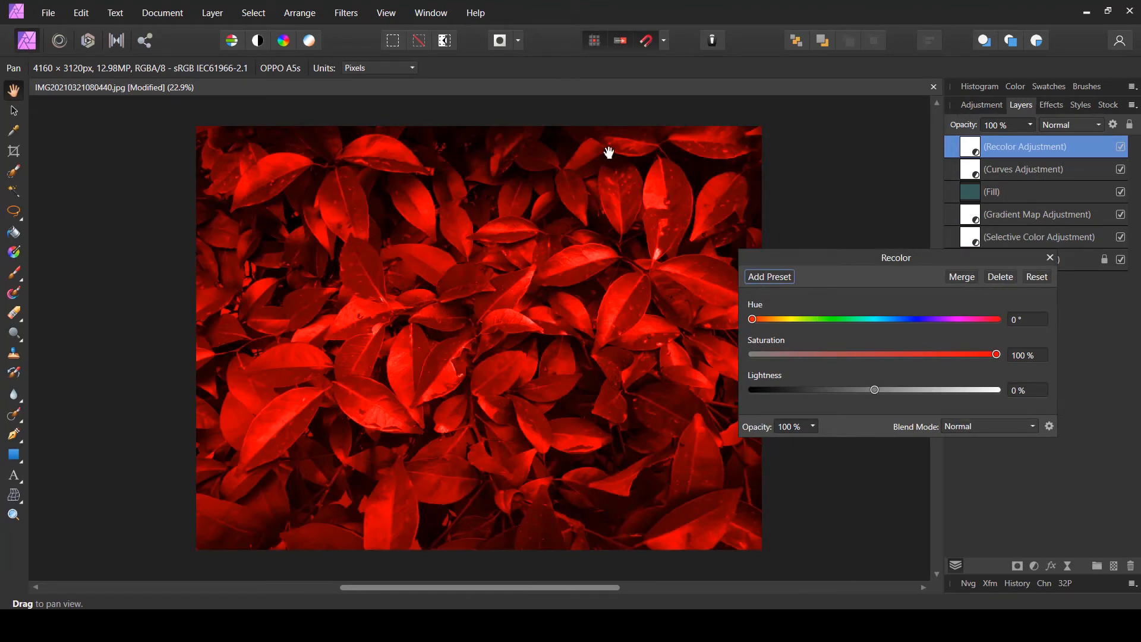
left_click_drag(848, 323, 864, 324)
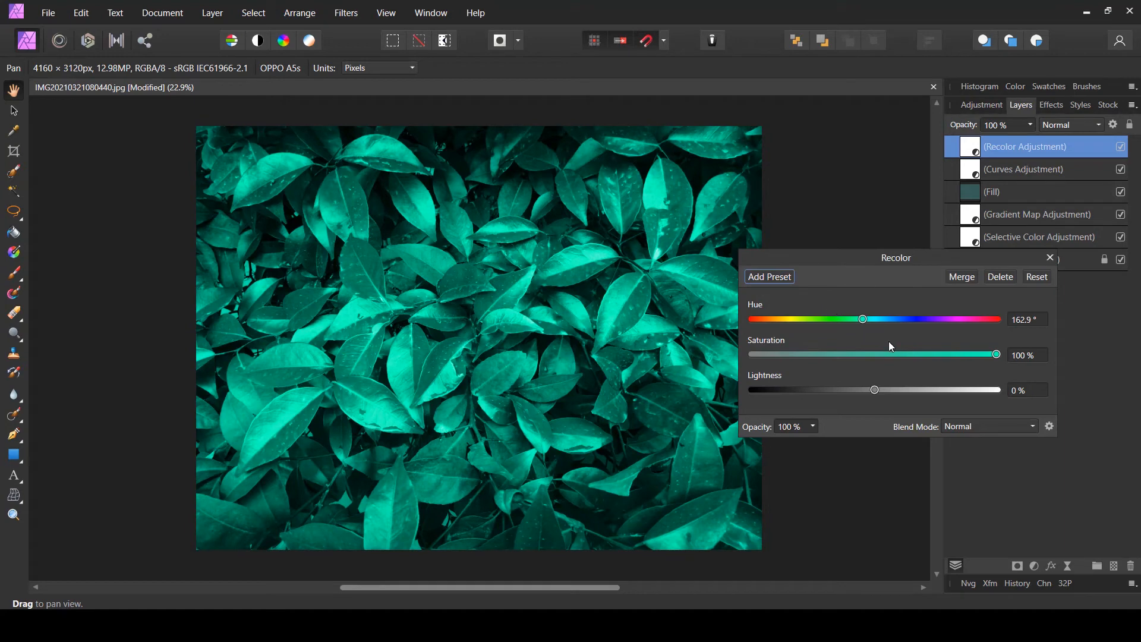
left_click_drag(944, 357, 863, 392)
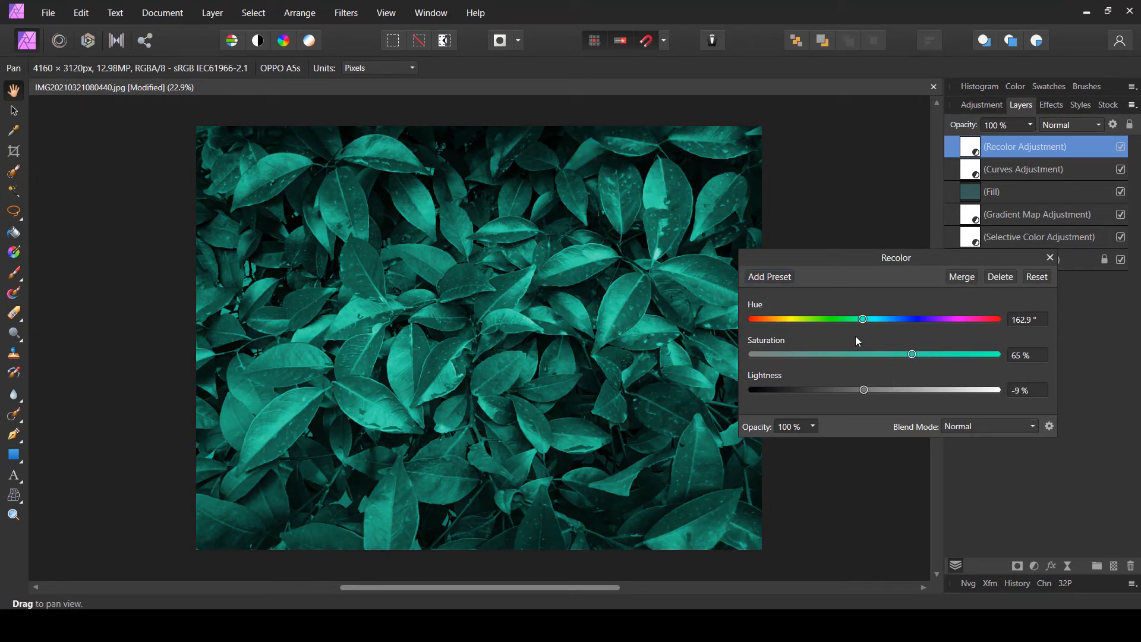
left_click_drag(868, 319, 1023, 319)
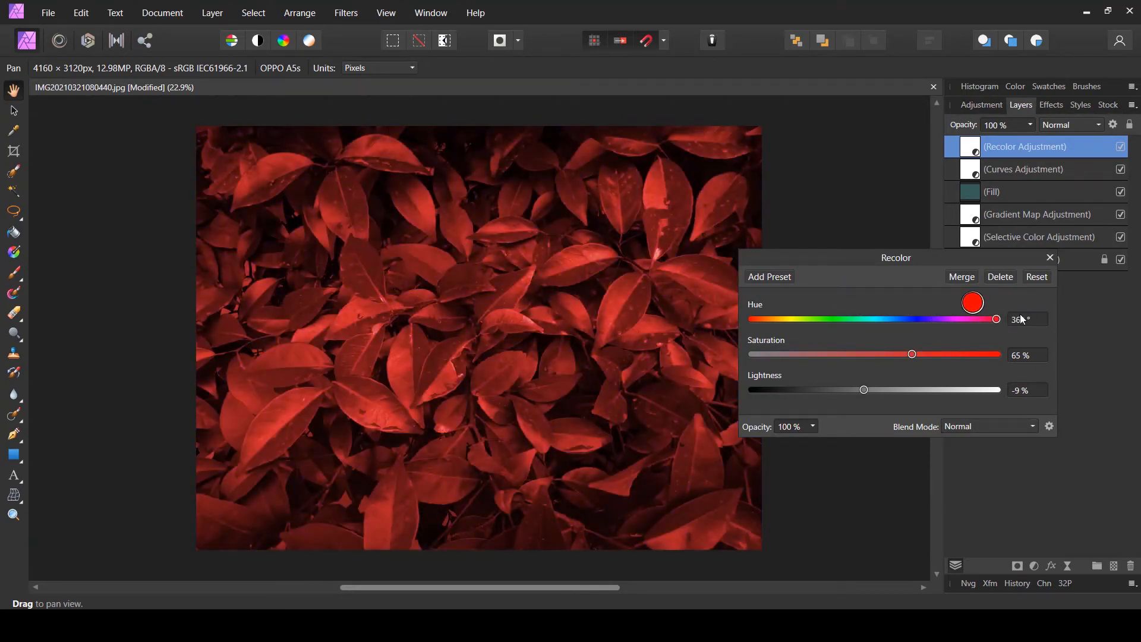
left_click_drag(996, 319, 864, 319)
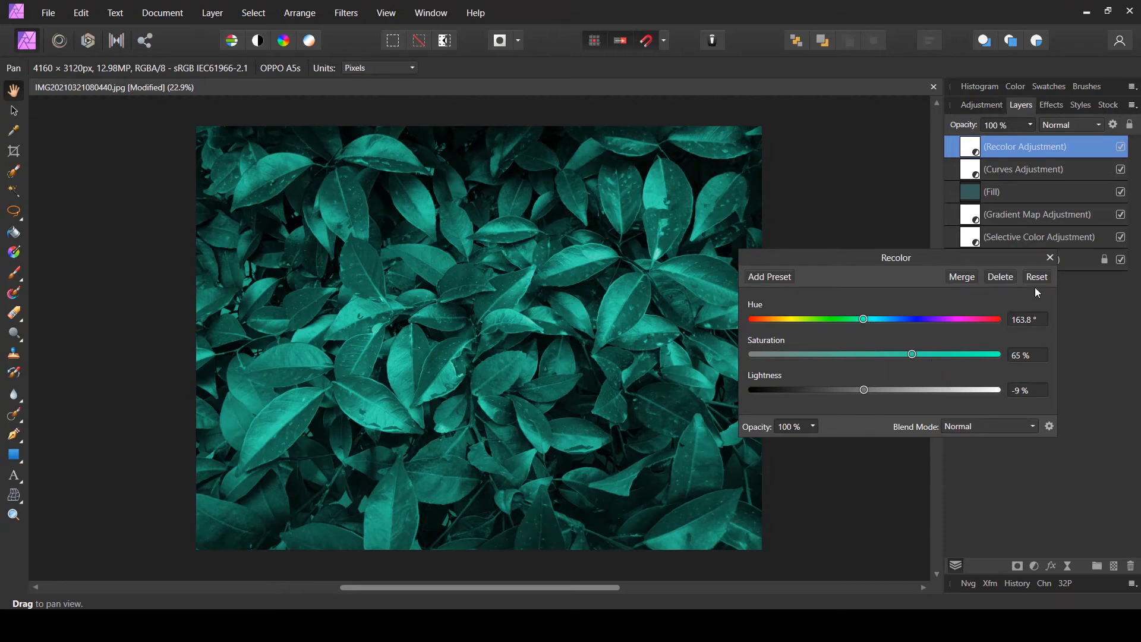
left_click(1050, 257)
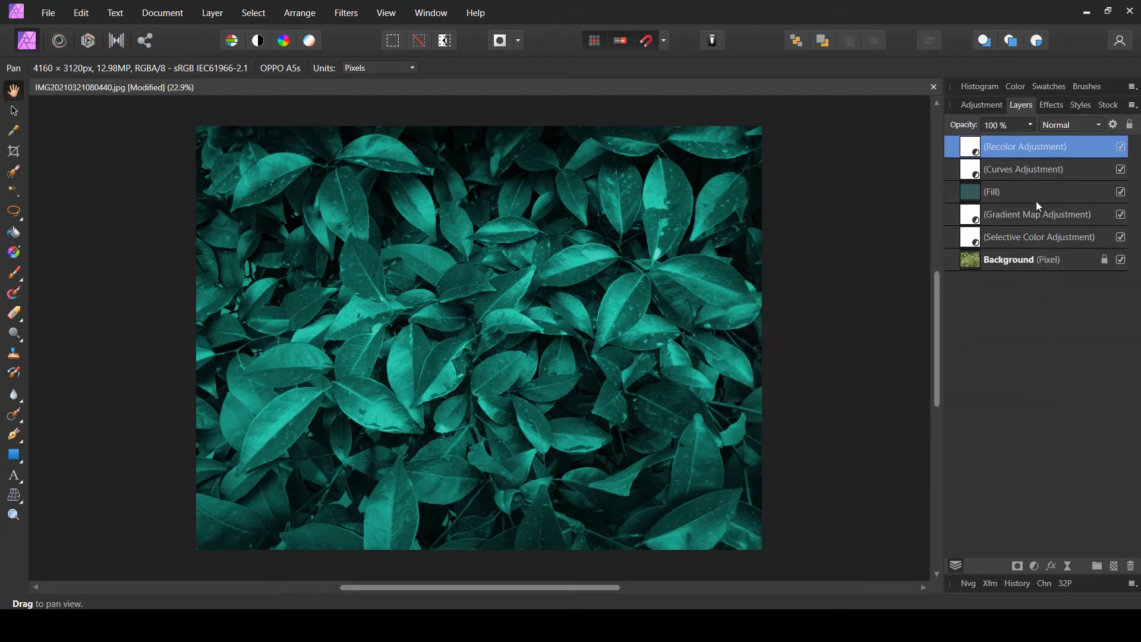
Step: Set the Recolor layer's blend mode to Color and its opacity to 14%
left_click(1069, 126)
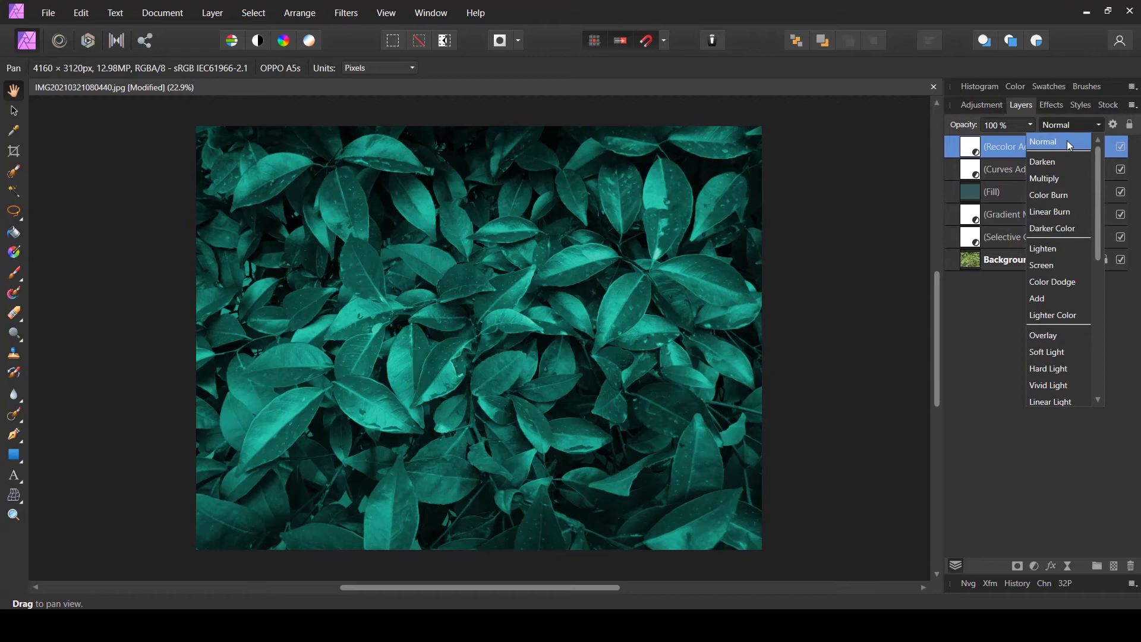
scroll(1065, 238, "down", 2)
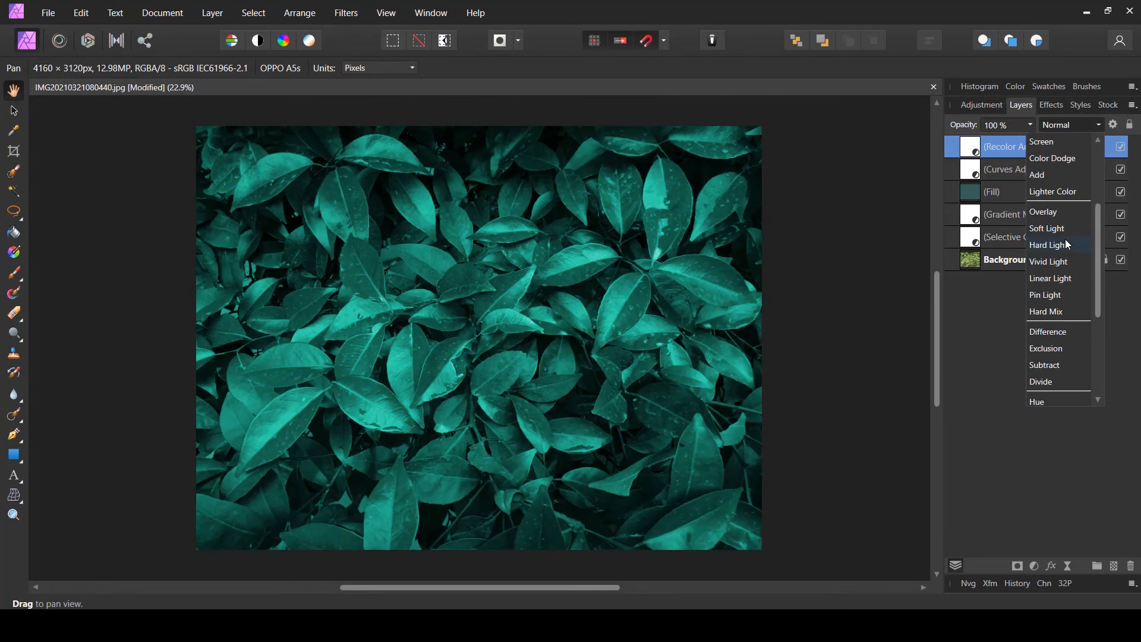
scroll(1060, 233, "down", 3)
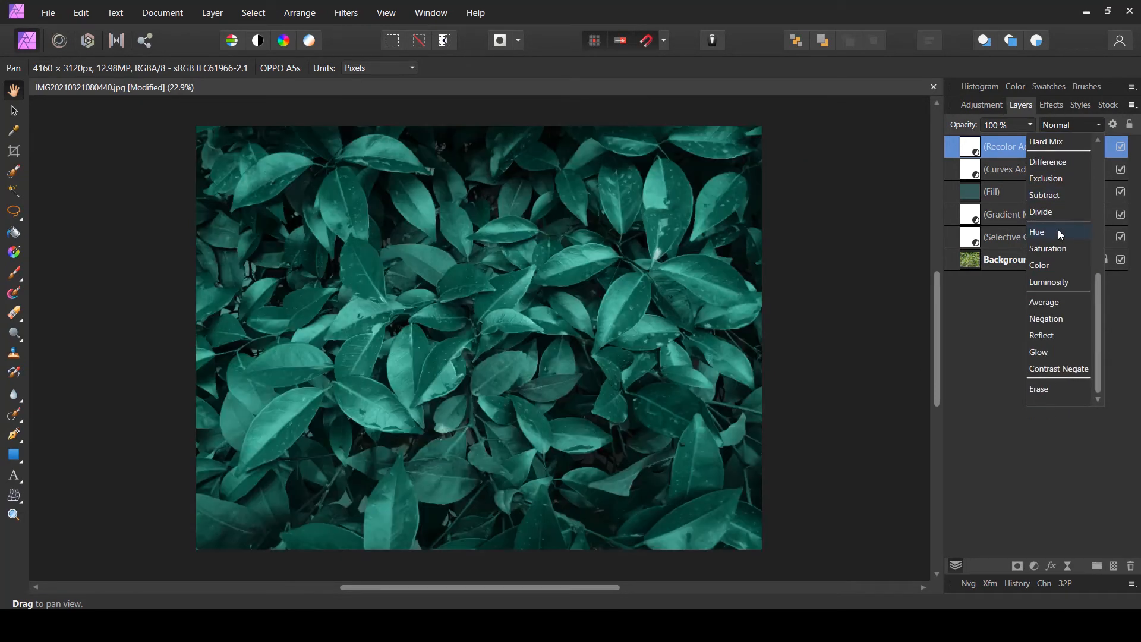
left_click(1048, 265)
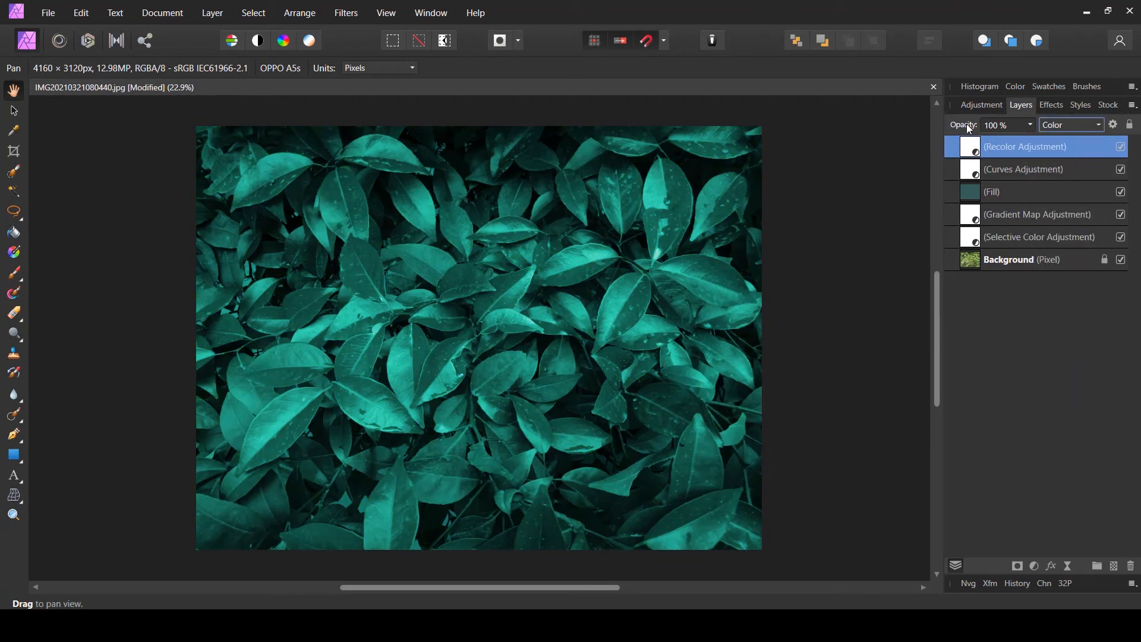
left_click_drag(967, 124, 861, 132)
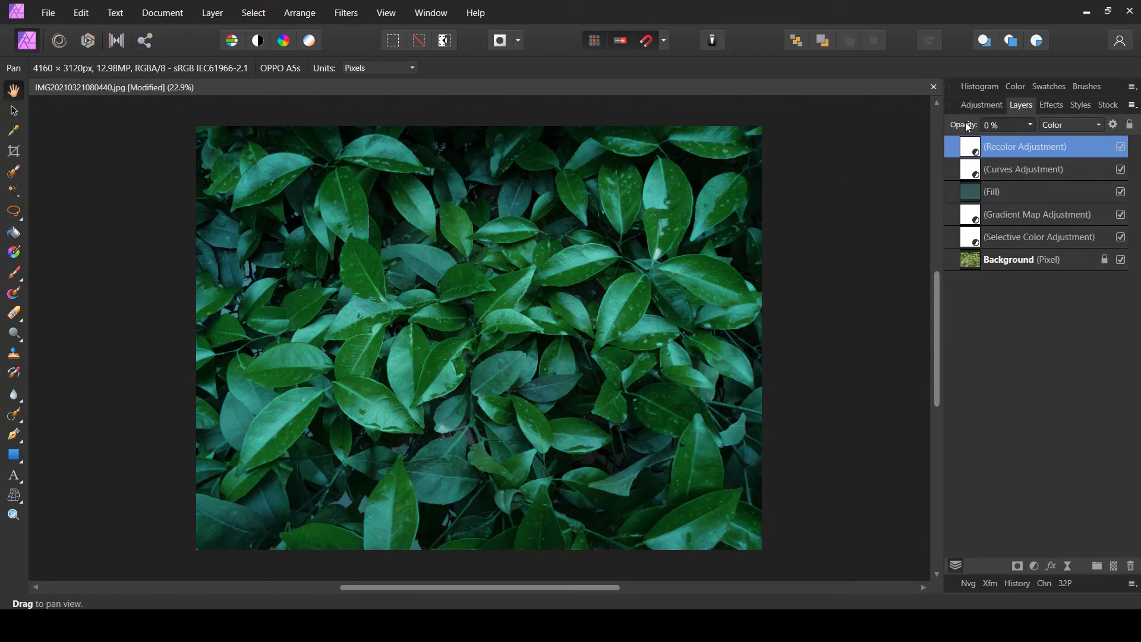
mouse_move(972, 126)
left_mouse_down()
mouse_move(1028, 125)
mouse_move(956, 131)
left_mouse_up()
Step: Add a second Selective Color adjustment layer on top and set its Blacks to Cyan 9%, Yellow -5% and Black -6%
left_click(1035, 565)
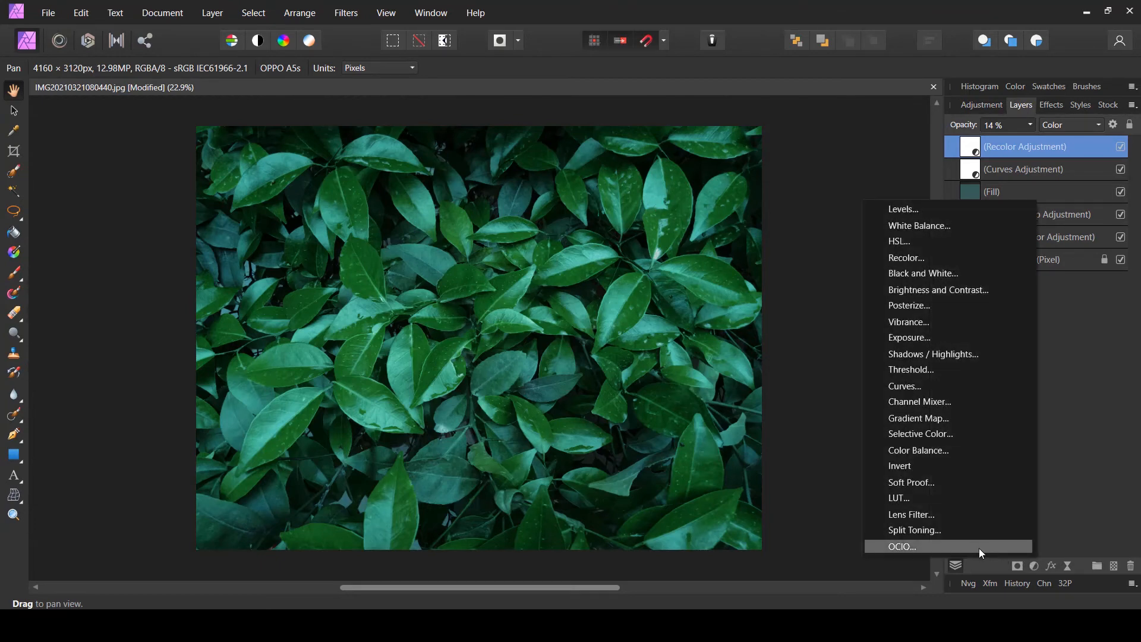
left_click(925, 436)
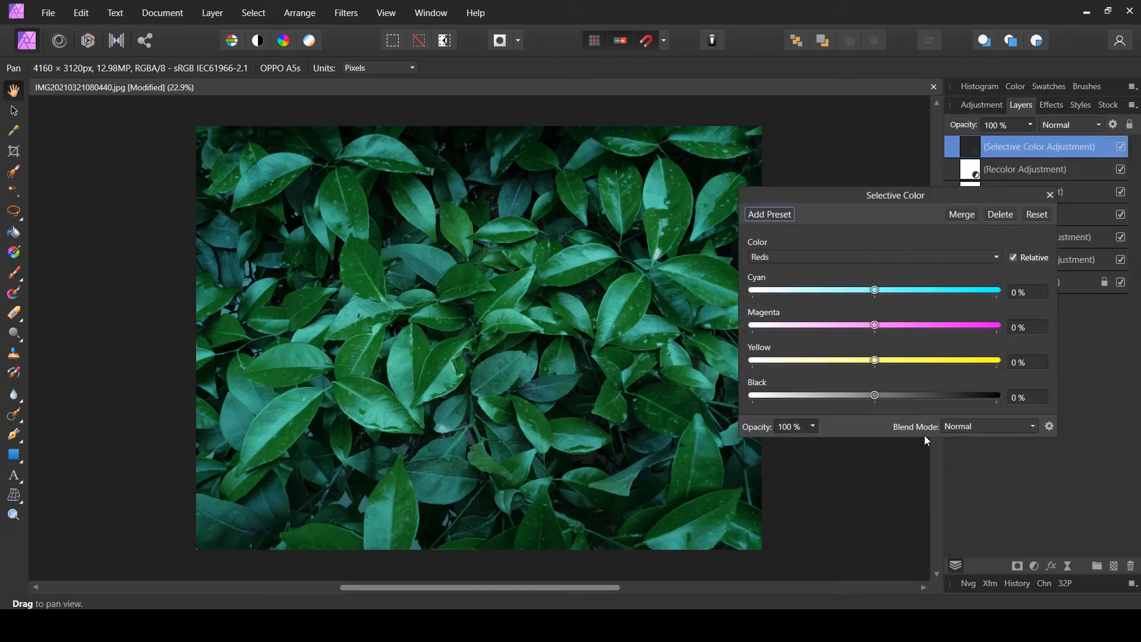
left_click(803, 256)
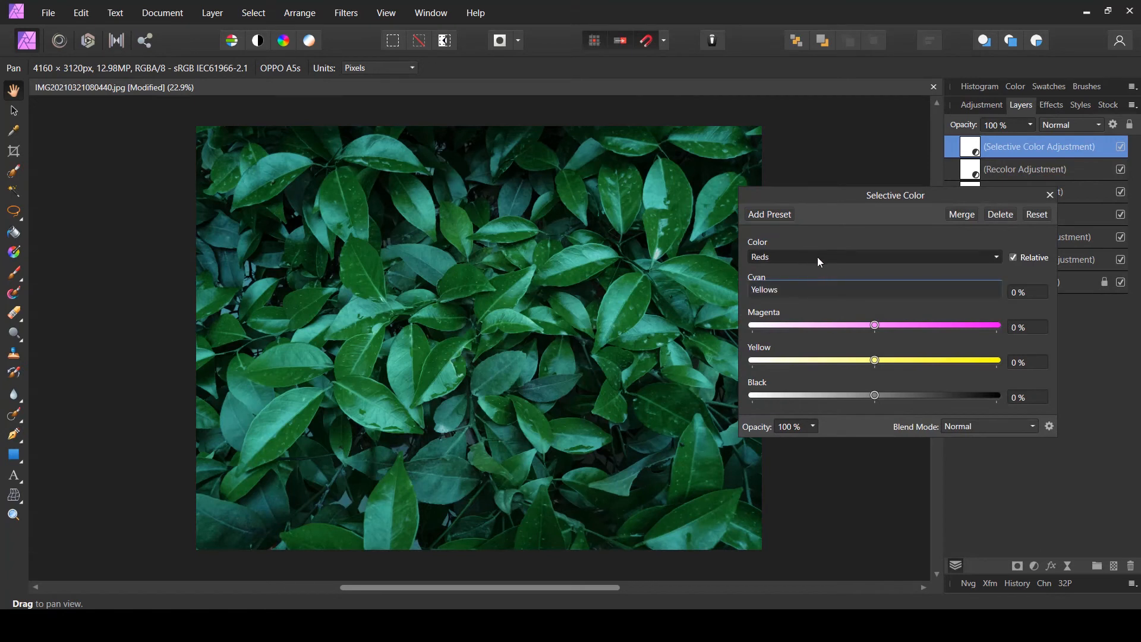
left_click(818, 254)
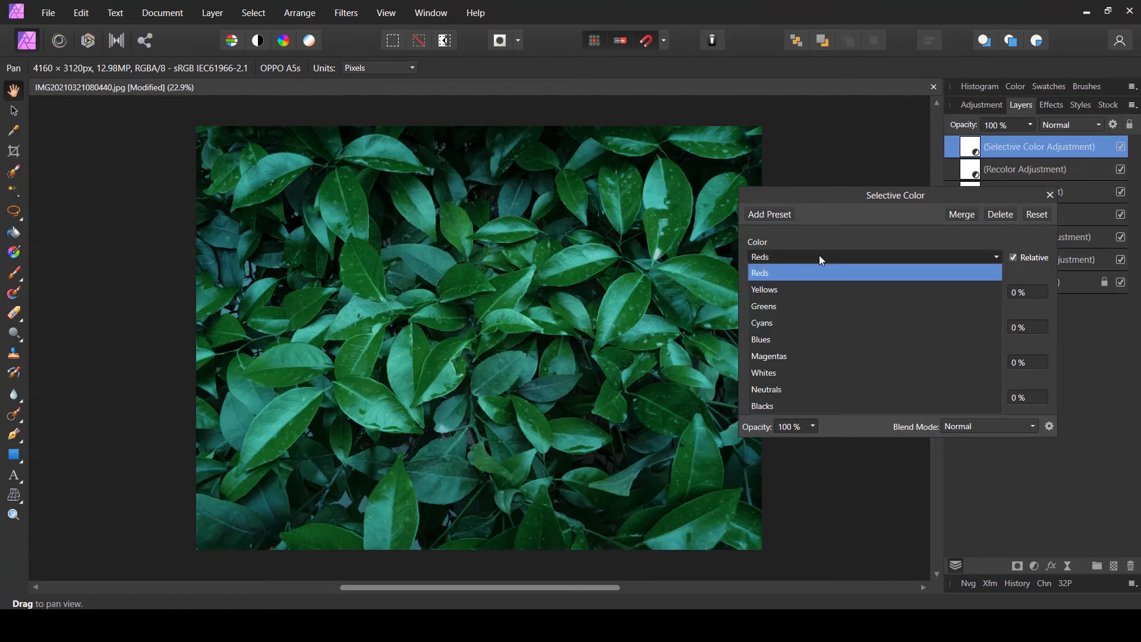
left_click(776, 402)
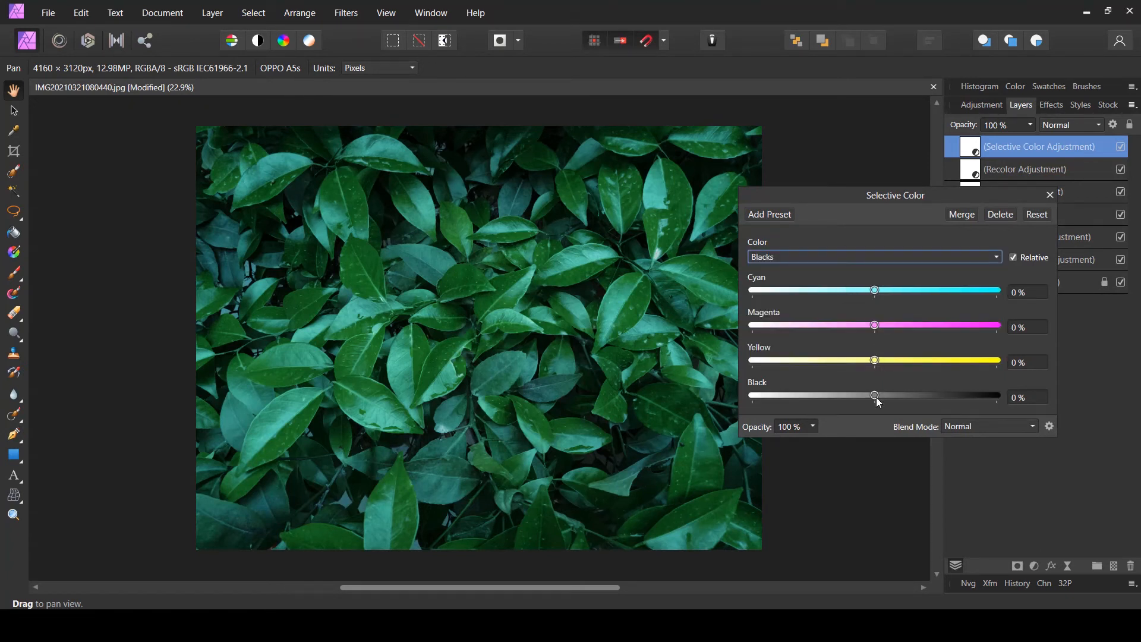
mouse_move(878, 402)
left_mouse_down()
mouse_move(895, 399)
mouse_move(865, 401)
left_mouse_up()
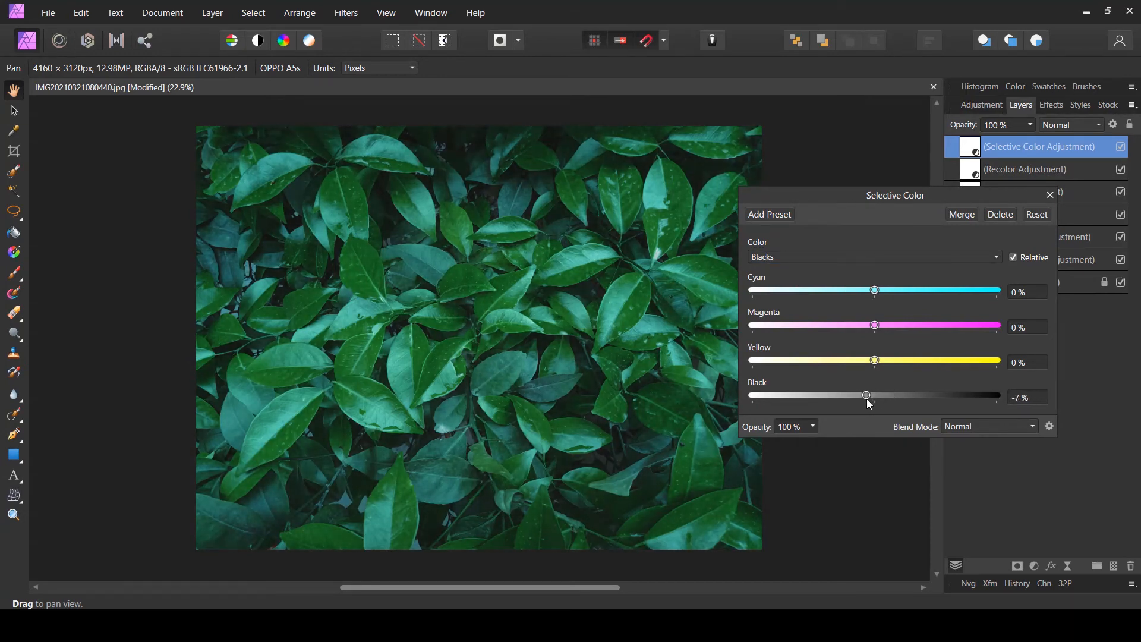
mouse_move(875, 365)
left_mouse_down()
mouse_move(862, 362)
mouse_move(888, 363)
mouse_move(870, 363)
left_mouse_up()
left_click_drag(872, 325, 889, 290)
left_click_drag(866, 358, 870, 398)
Step: Set the Selective Color Neutrals to Magenta 3% and Yellow -5%, fine-tune their Cyan, and close the adjustment
left_click(896, 258)
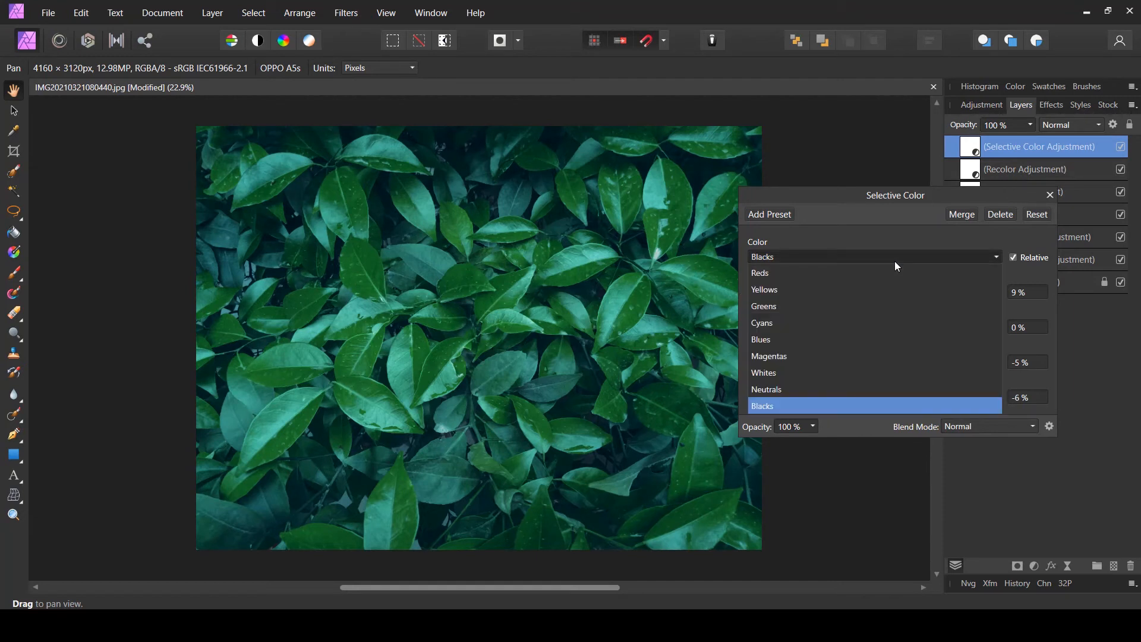
left_click(786, 390)
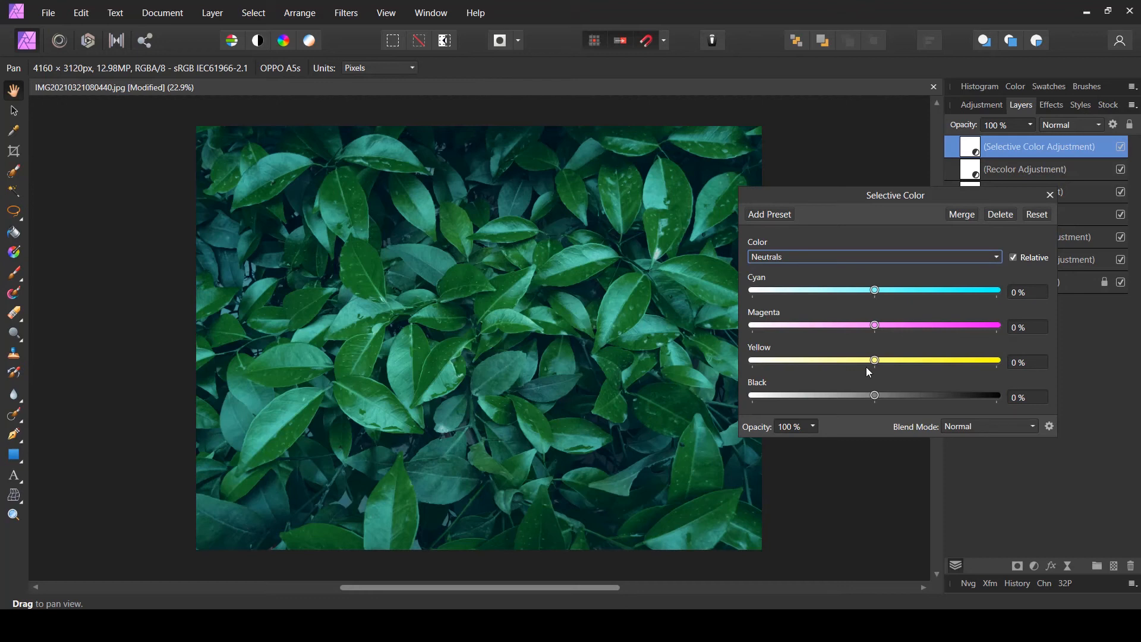
left_click_drag(874, 360, 885, 332)
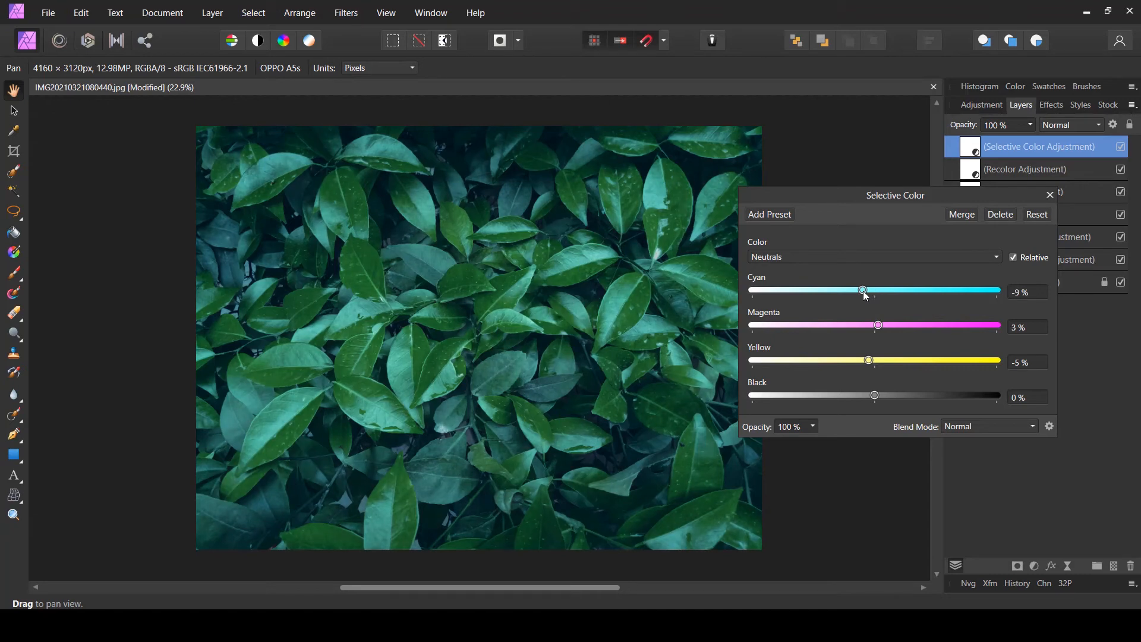
mouse_move(863, 291)
left_mouse_down()
mouse_move(919, 296)
mouse_move(745, 291)
mouse_move(1000, 300)
mouse_move(679, 289)
mouse_move(874, 300)
left_mouse_up()
left_click(1050, 195)
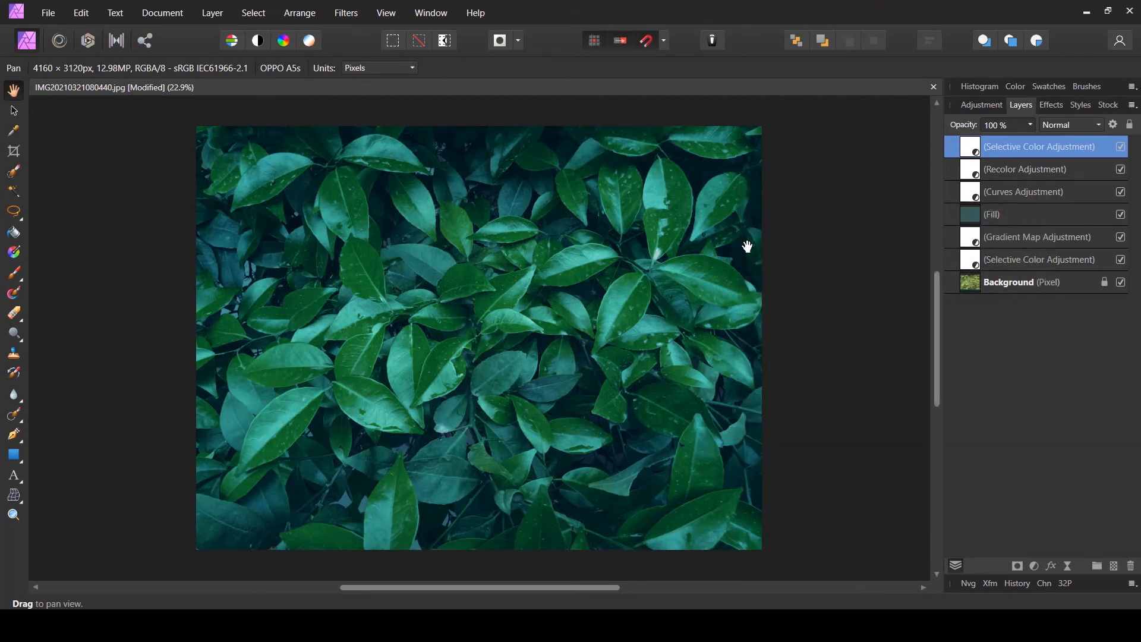
Step: Add a second Curves adjustment layer on top, place a shadow point at about 0.25, and lift the black point to about 0.083
left_click(1033, 565)
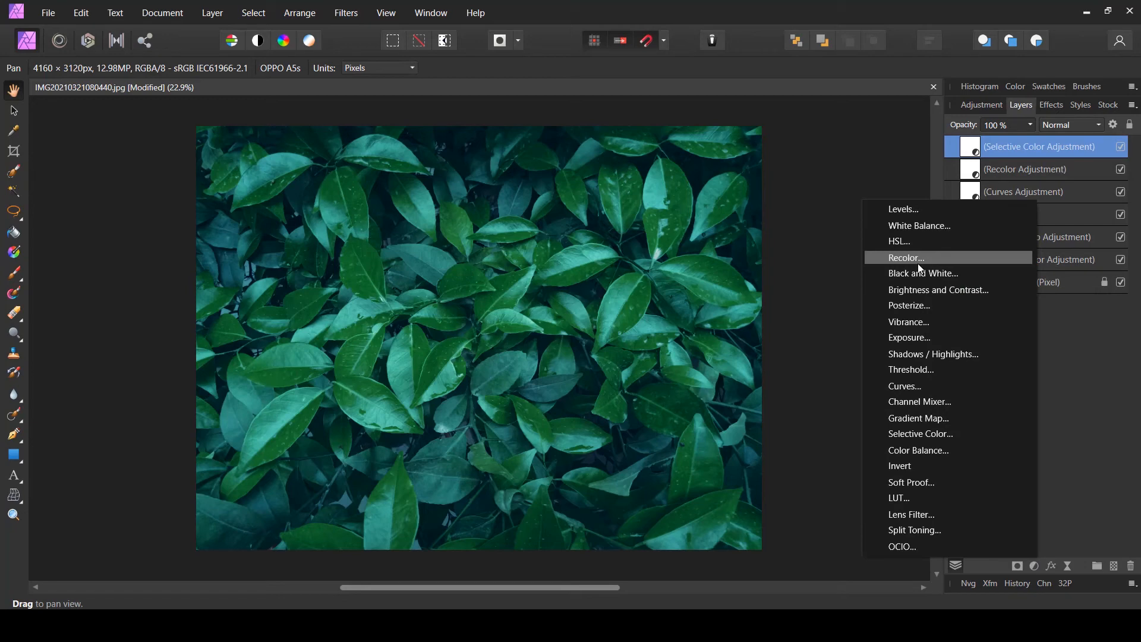
left_click(929, 385)
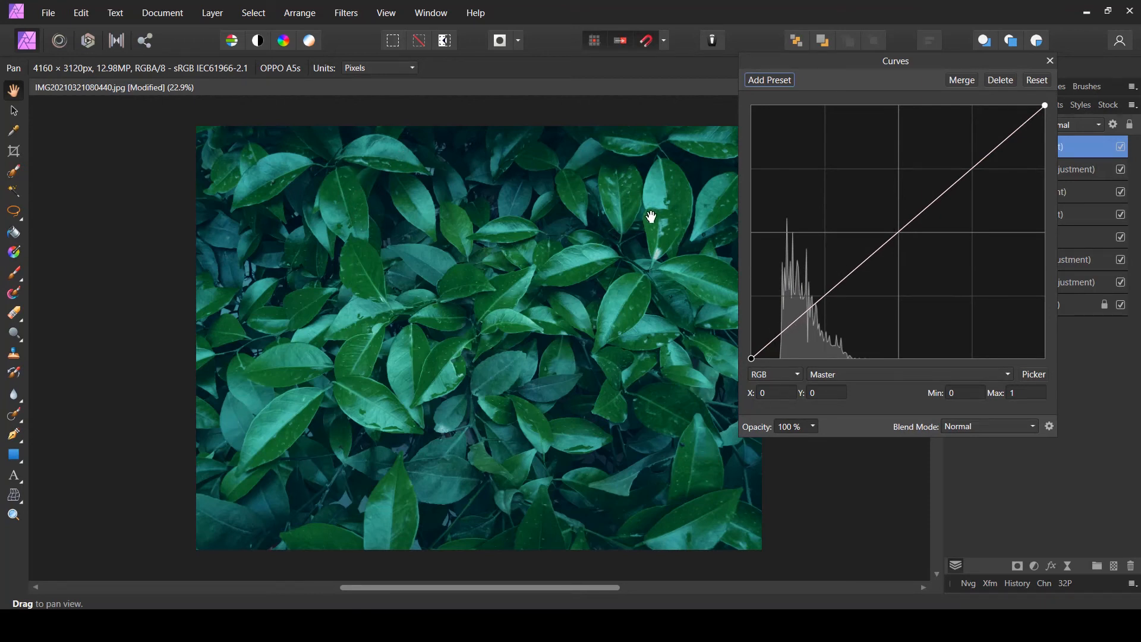
left_click(825, 294)
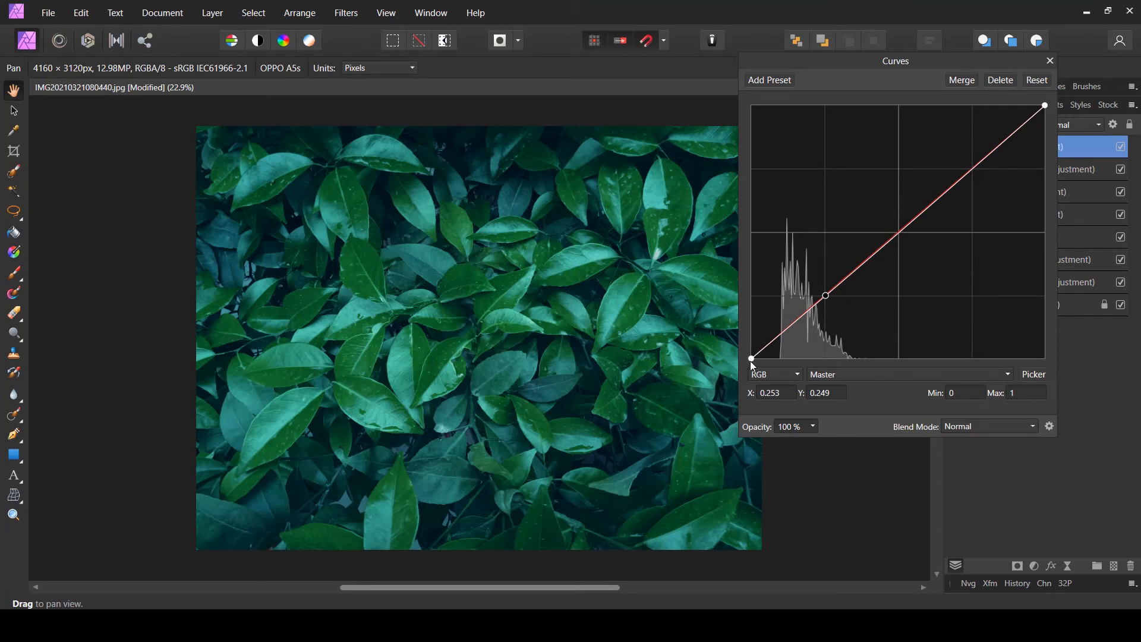
left_click_drag(751, 361, 739, 337)
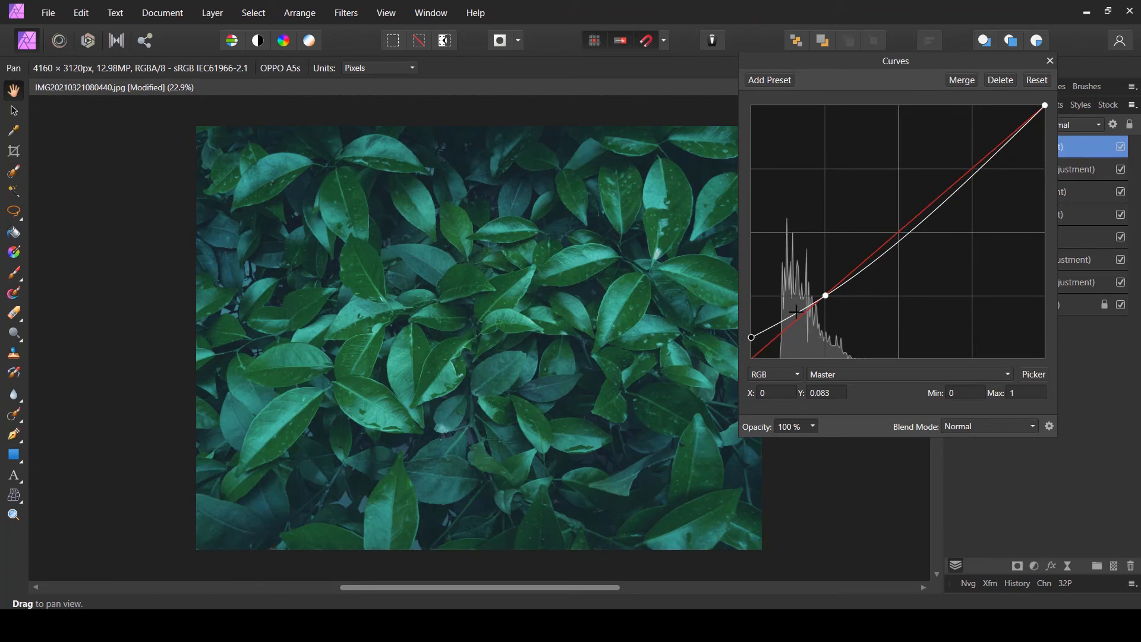
Step: Refine the top Curves with a highlight point at 0.762, 0.732, shadow point at 0.239, 0.227 and black point at 0.074, and close it
left_click_drag(825, 295, 824, 299)
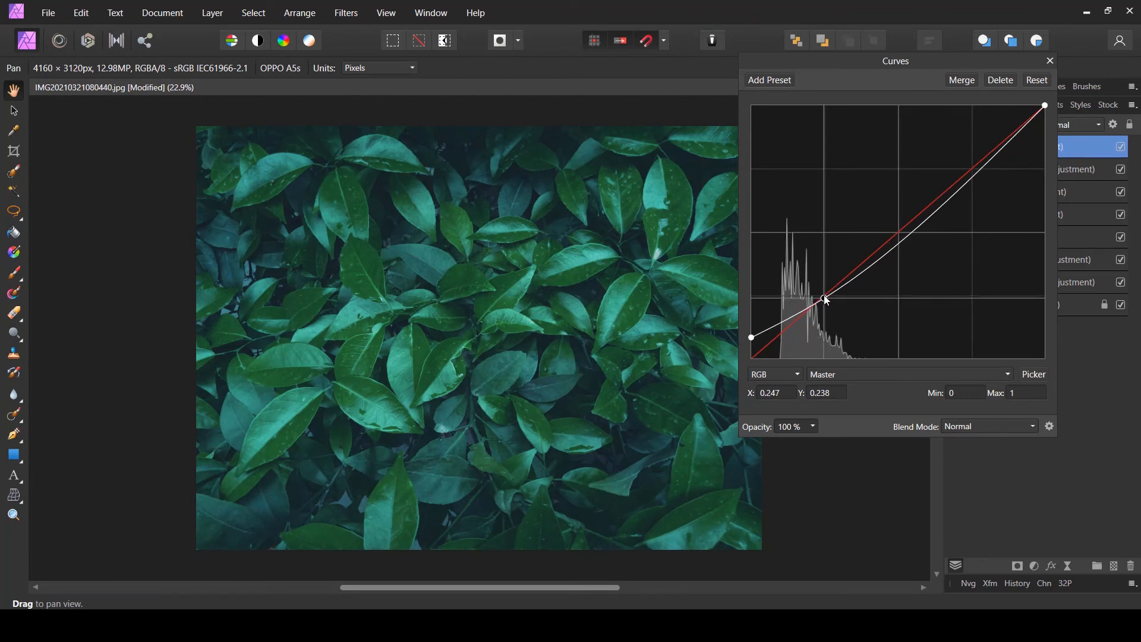
left_click(977, 169)
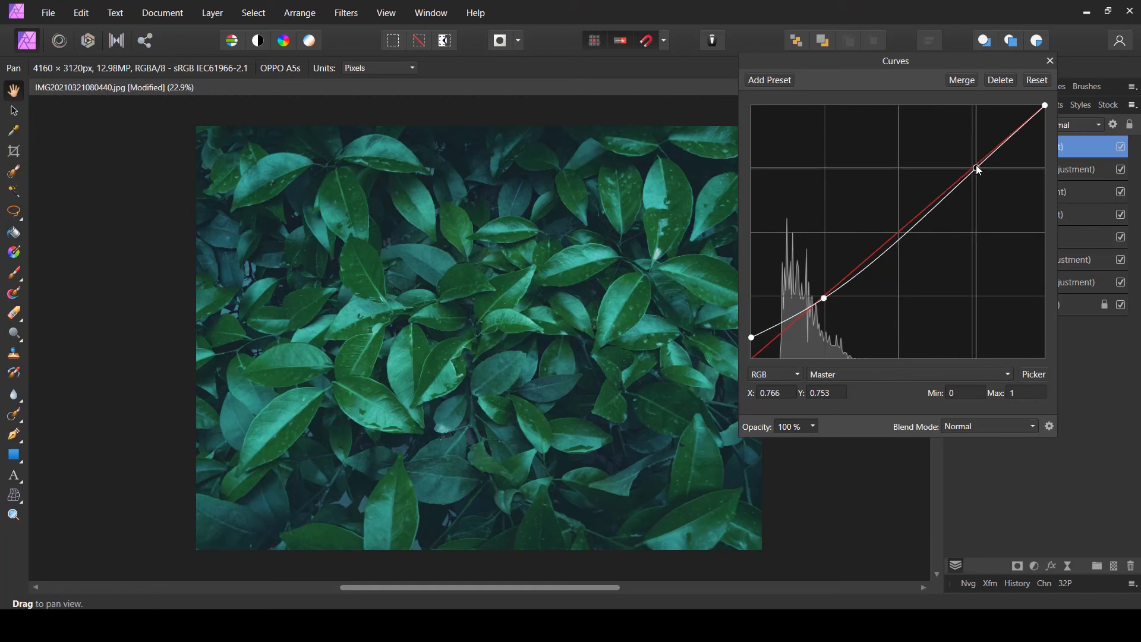
mouse_move(977, 169)
left_mouse_down()
mouse_move(975, 160)
mouse_move(974, 173)
left_mouse_up()
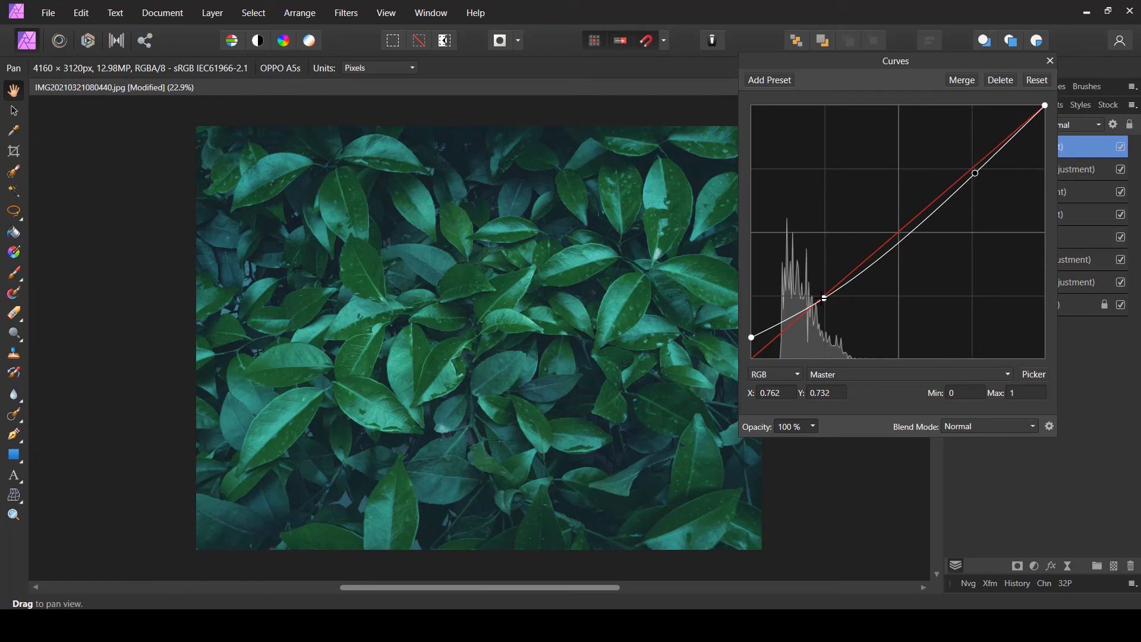
left_click_drag(824, 296, 824, 305)
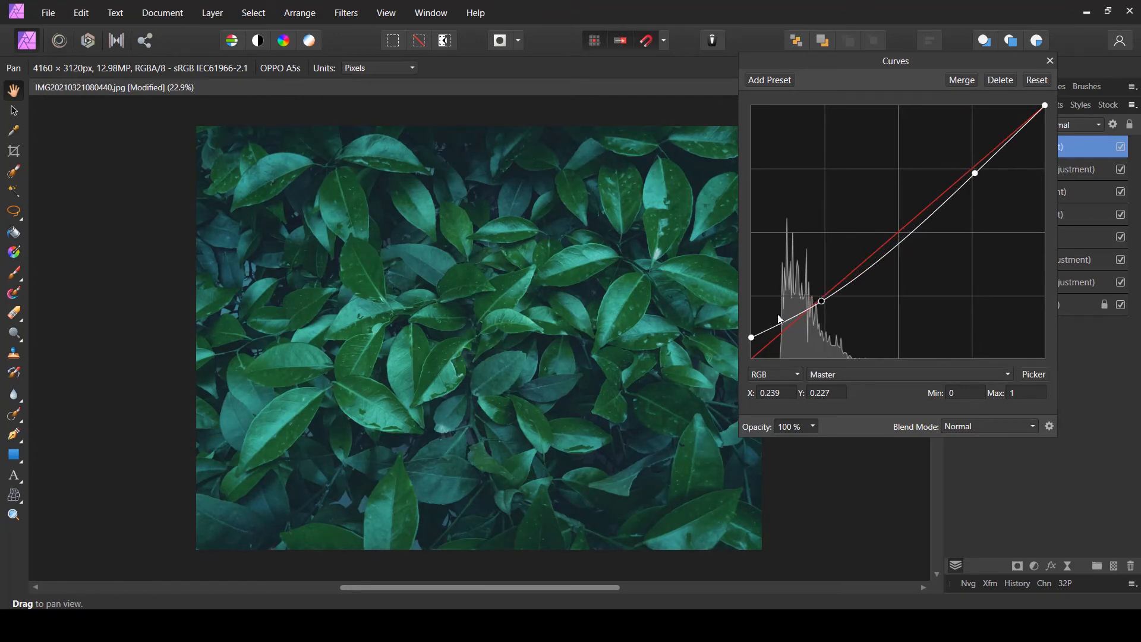
left_click_drag(751, 337, 751, 345)
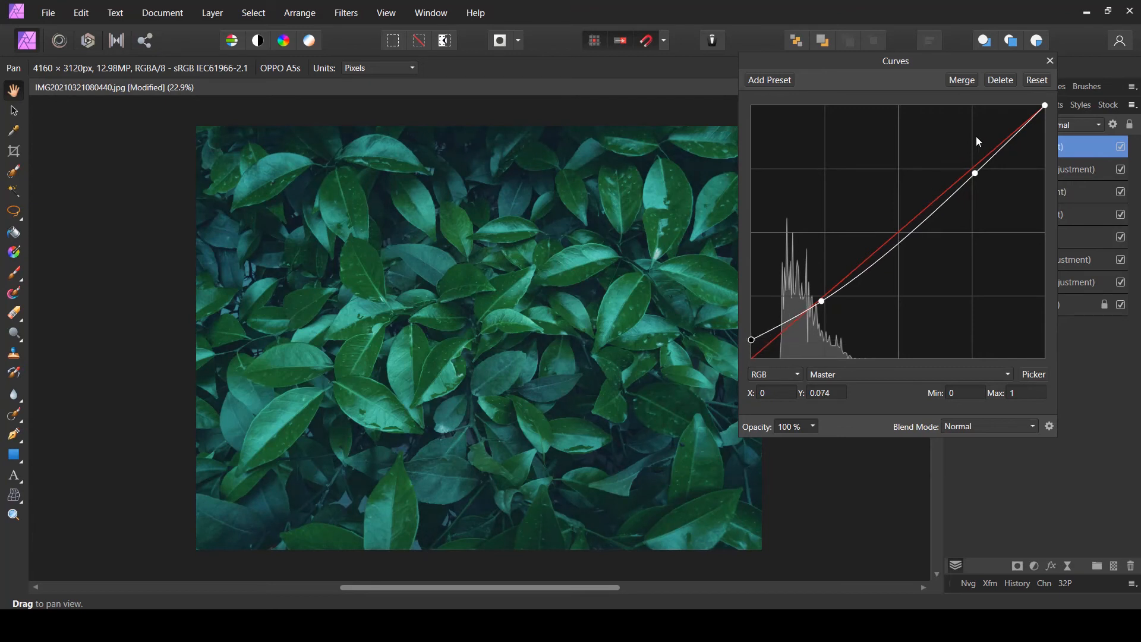
left_click(1050, 60)
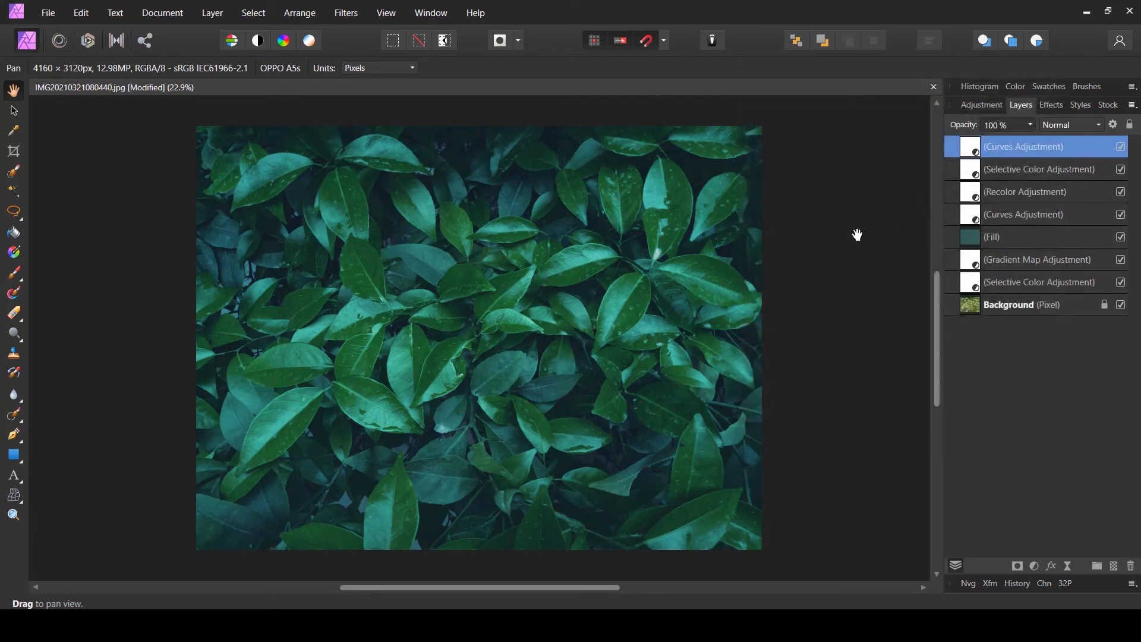
Step: Change the Fill layer's color to a muted teal of about hue 181, saturation 34 and lightness 63
left_click(968, 240)
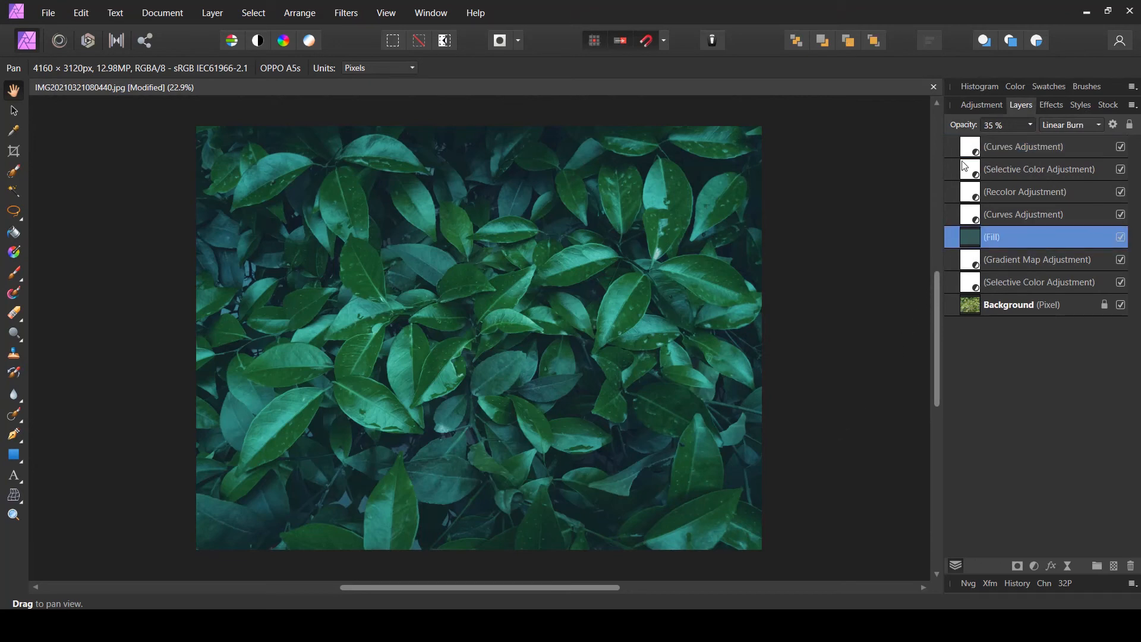
left_click(1016, 86)
left_click_drag(1032, 148, 1051, 183)
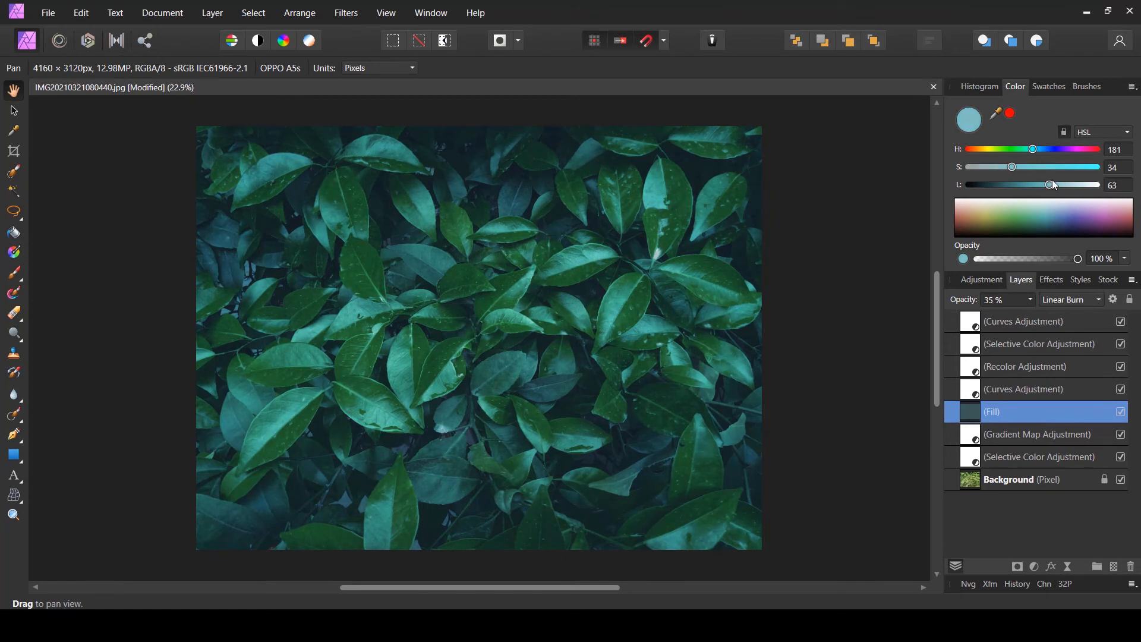
left_click(1014, 87)
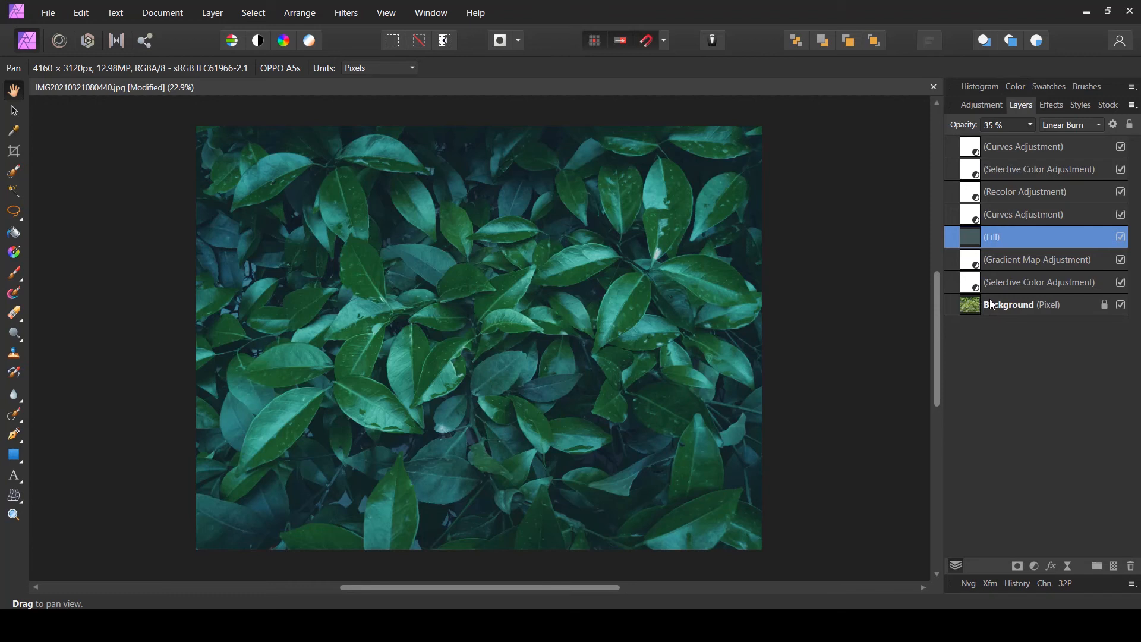
Step: Set the Gradient Map's blue end stop to hue 192, saturation 35 and lightness 50, and close the adjustment
left_click(976, 263)
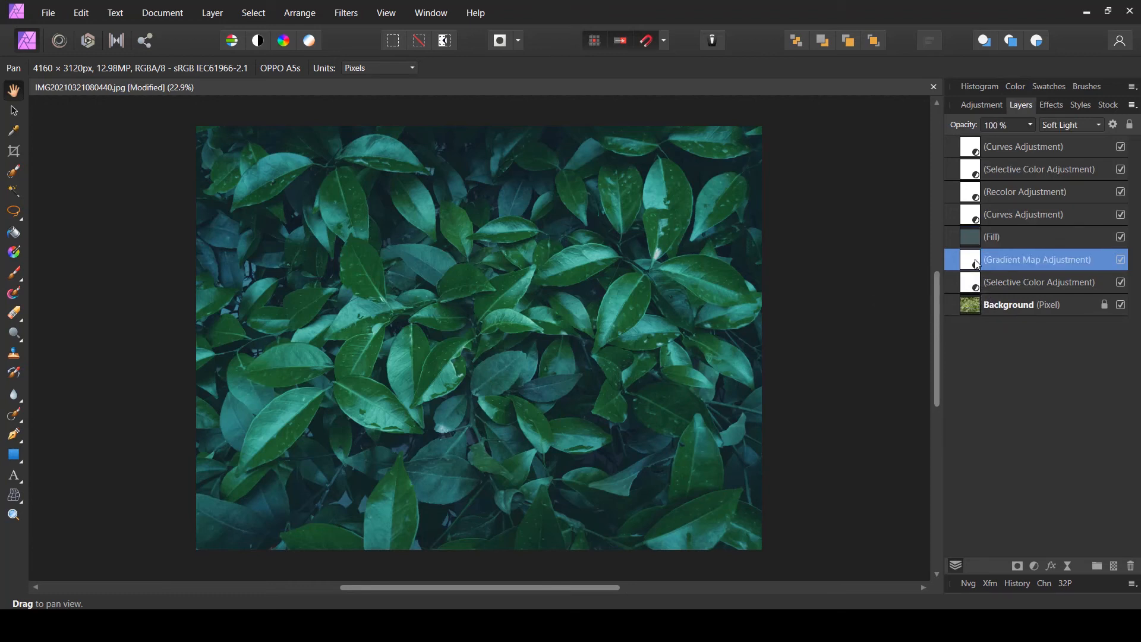
double_click(977, 264)
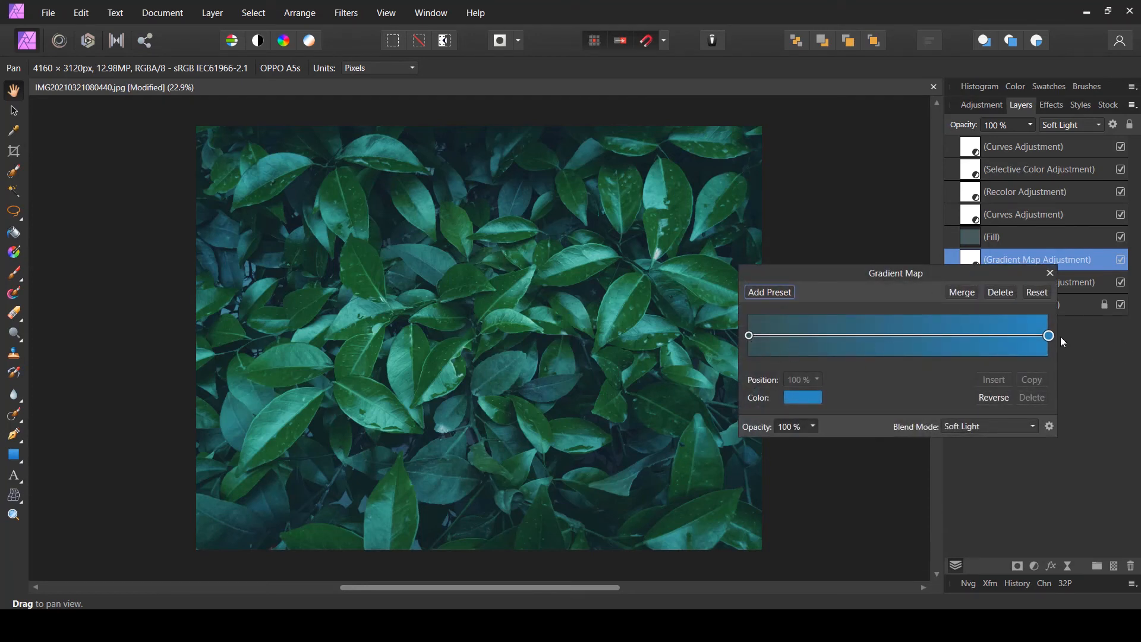
left_click(812, 400)
mouse_move(793, 463)
left_mouse_down()
mouse_move(765, 462)
mouse_move(821, 480)
mouse_move(794, 480)
mouse_move(798, 446)
left_mouse_up()
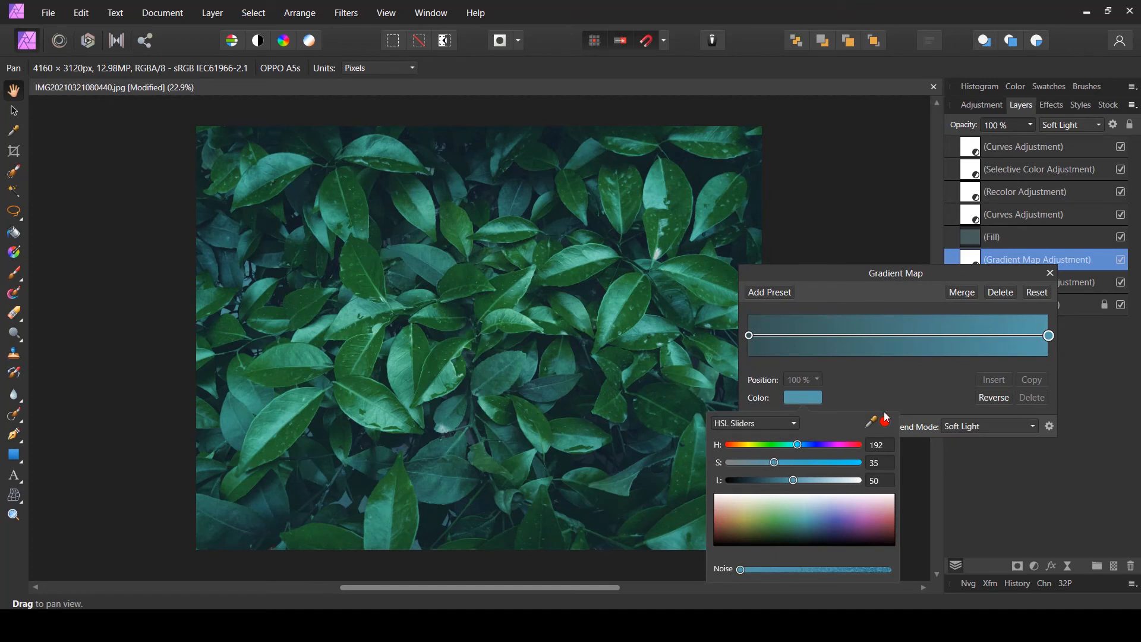
left_click(1053, 273)
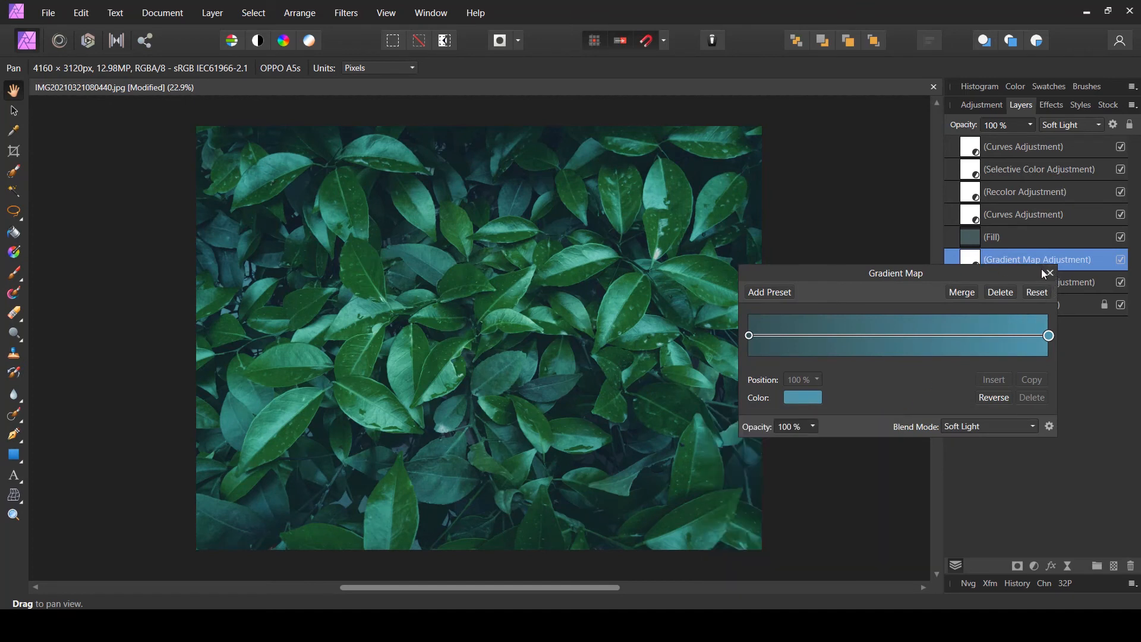
left_click(1046, 272)
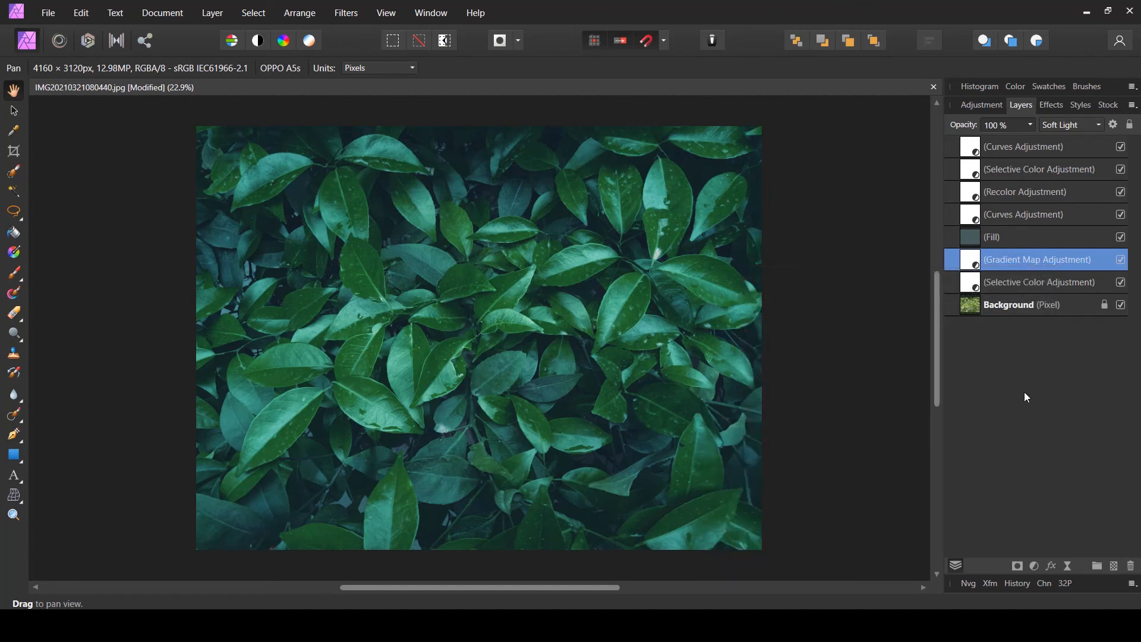
Step: In the upper Selective Color layer, set the Blacks' Black to -12%, fine-tune the other color sliders, and close the adjustment
double_click(974, 172)
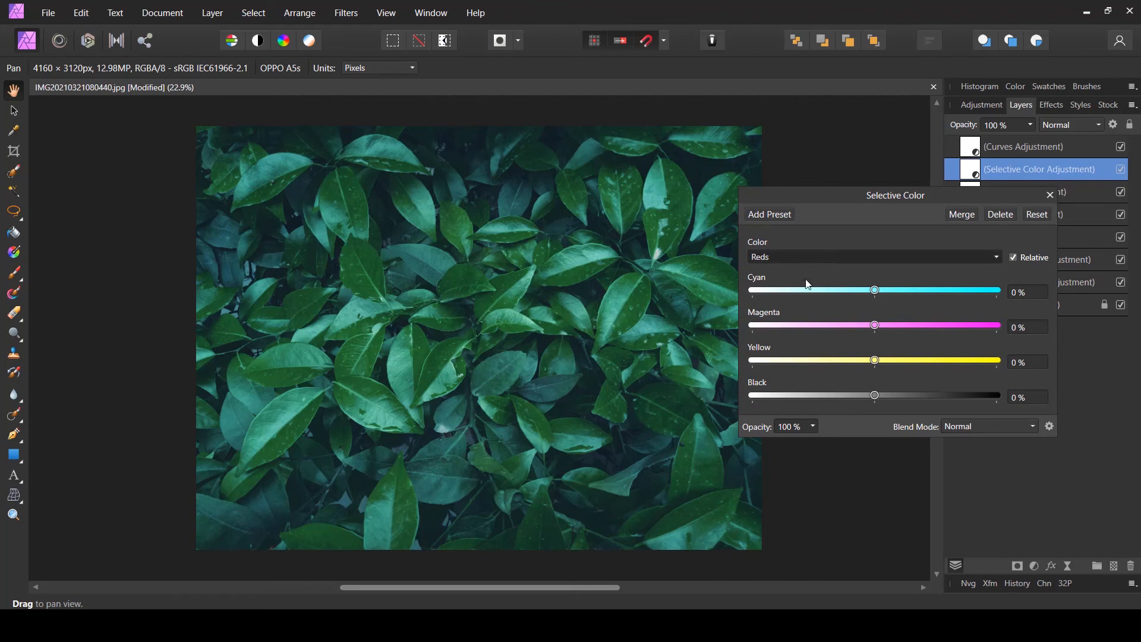
left_click(879, 253)
left_click(770, 406)
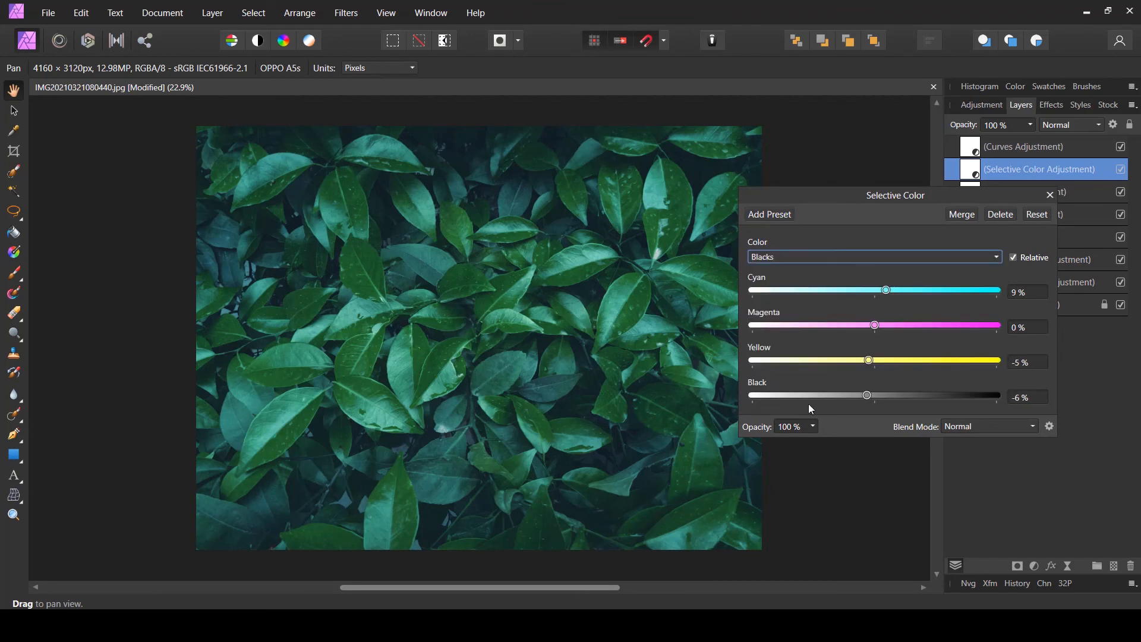
left_click_drag(868, 395, 853, 396)
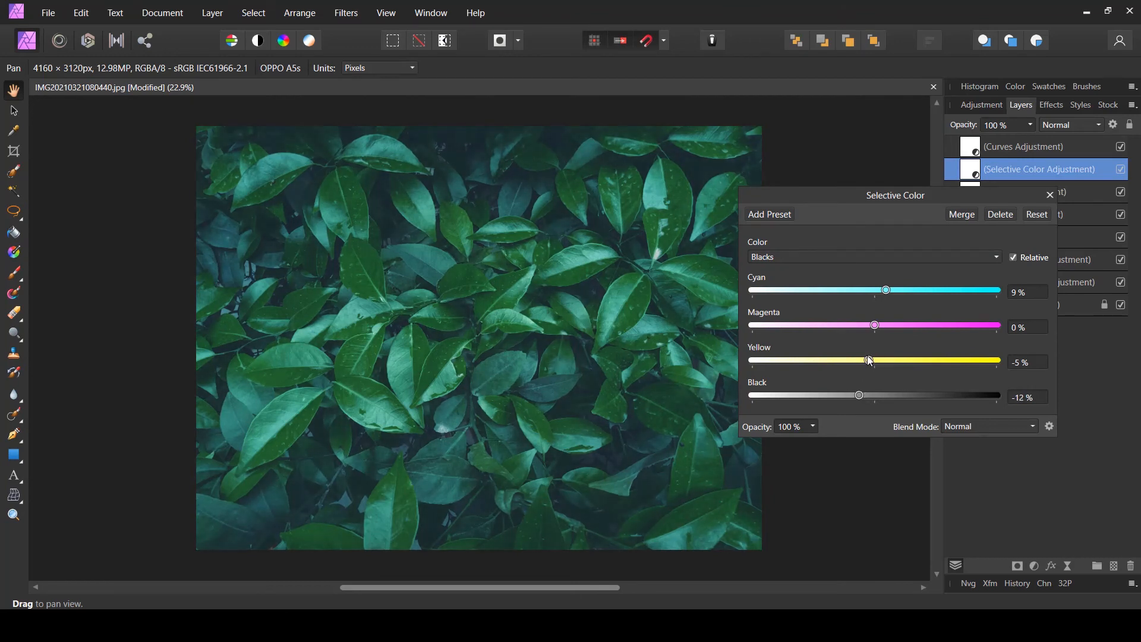
left_click_drag(869, 360, 875, 325)
left_click_drag(876, 291, 878, 291)
left_click(1049, 195)
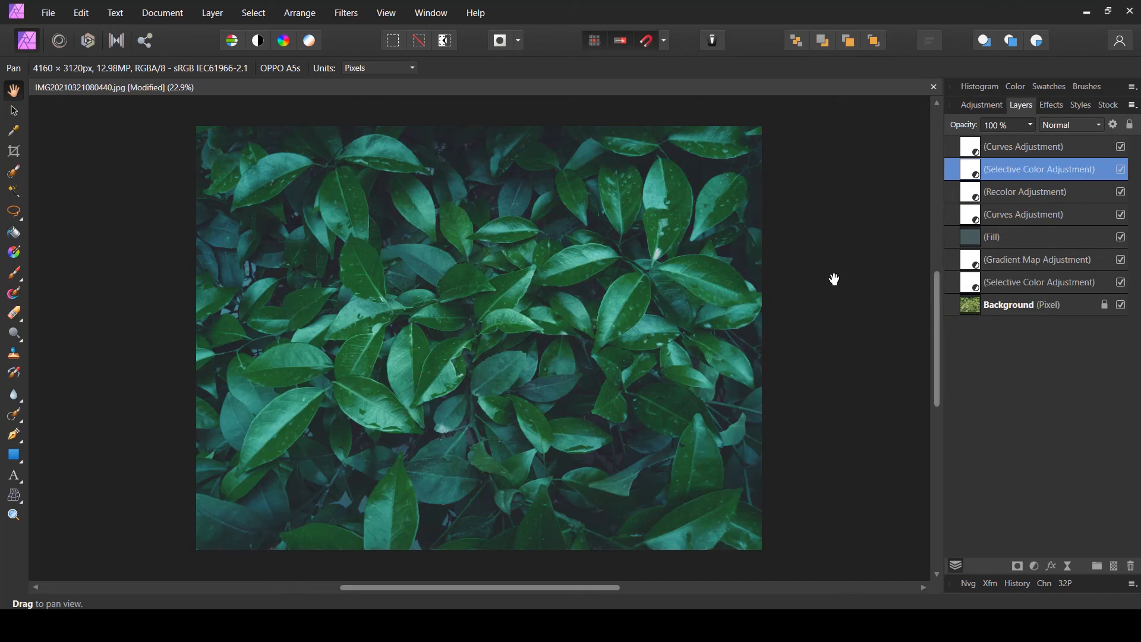
Step: In the top Curves layer, lower the highlight point slightly, set the shadow point to 0.245, 0.229, and close the adjustment
left_click(977, 150)
double_click(977, 150)
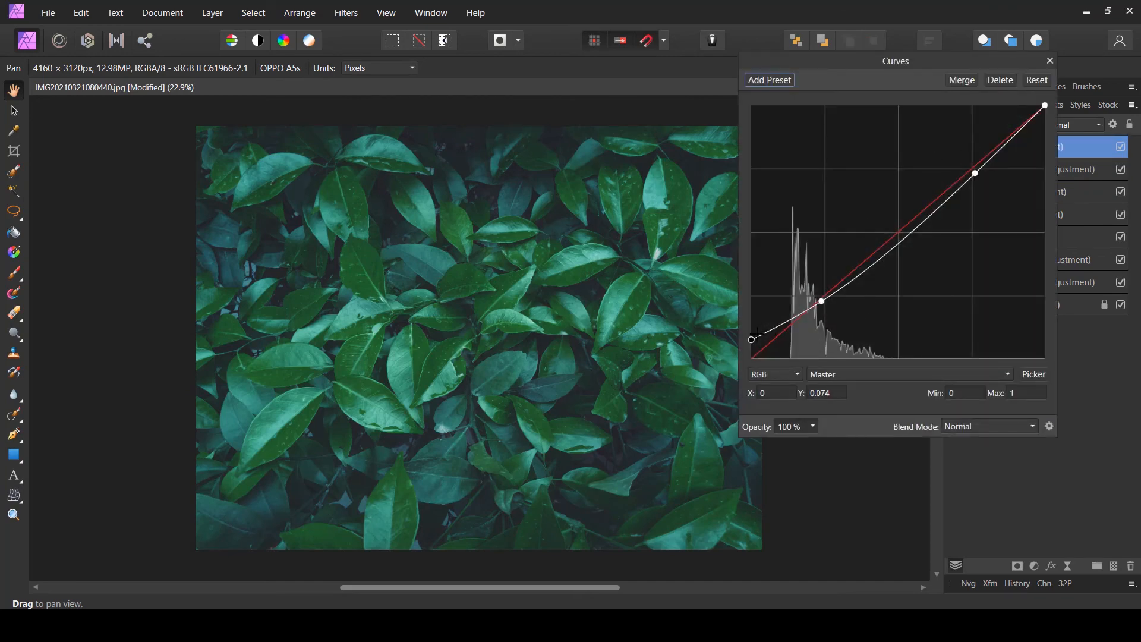
mouse_move(975, 173)
left_mouse_down()
mouse_move(972, 198)
mouse_move(974, 184)
left_mouse_up()
left_click(822, 302)
mouse_move(823, 304)
left_mouse_down()
mouse_move(821, 317)
mouse_move(825, 305)
left_mouse_up()
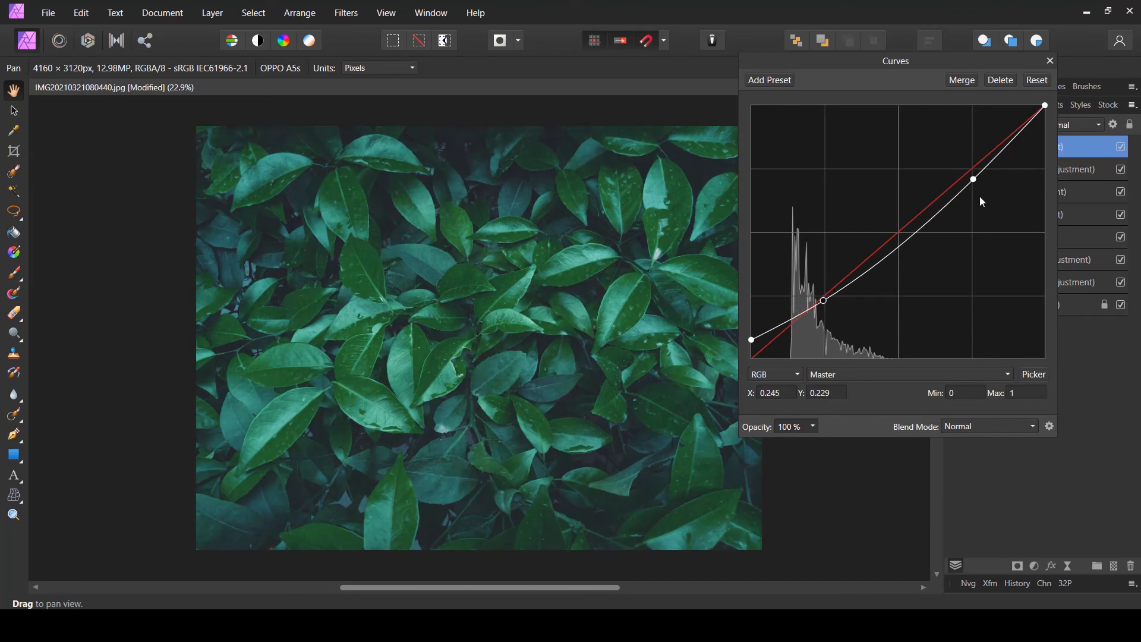
left_click(1050, 61)
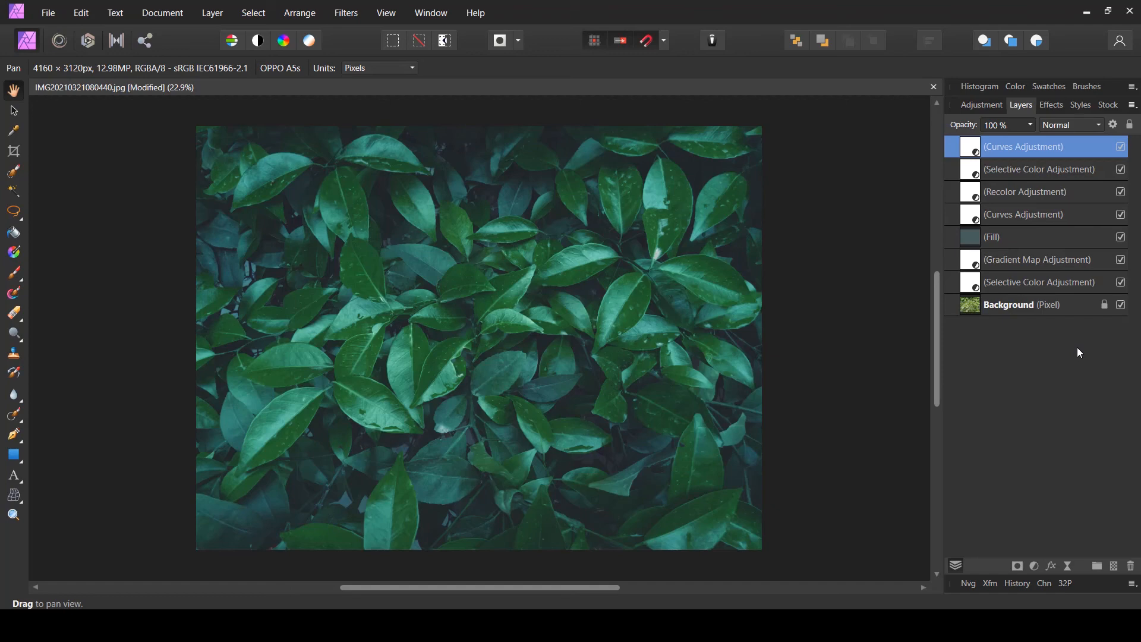
Step: Isolate the Background layer to compare the original photo with the grade, and reselect the top Curves layer
left_click(1011, 305, "alt")
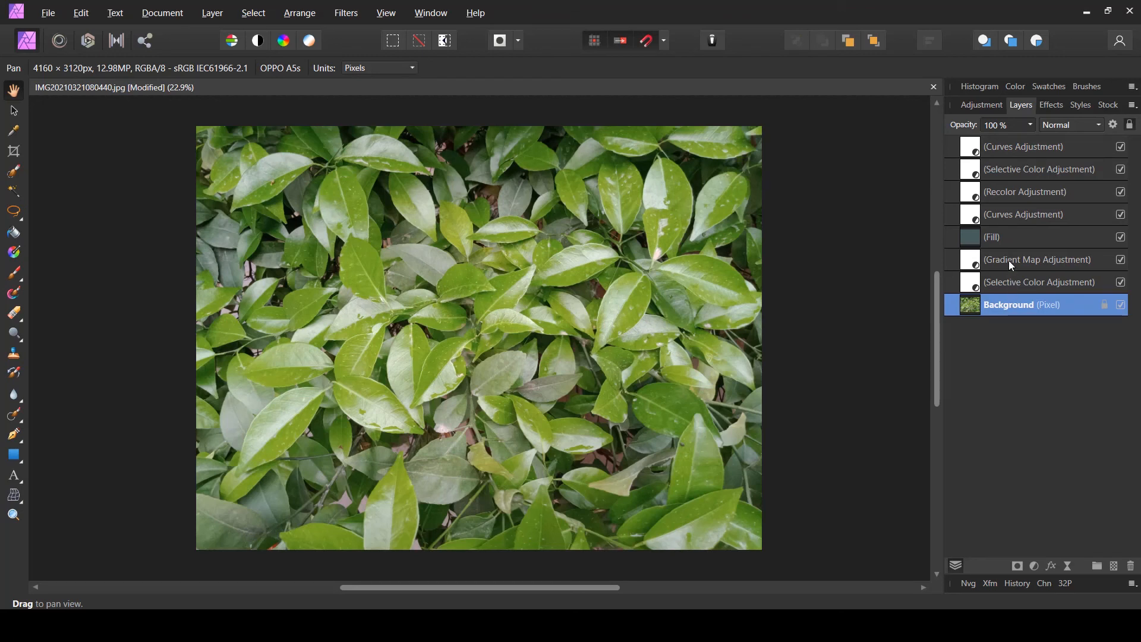
left_click(1014, 148)
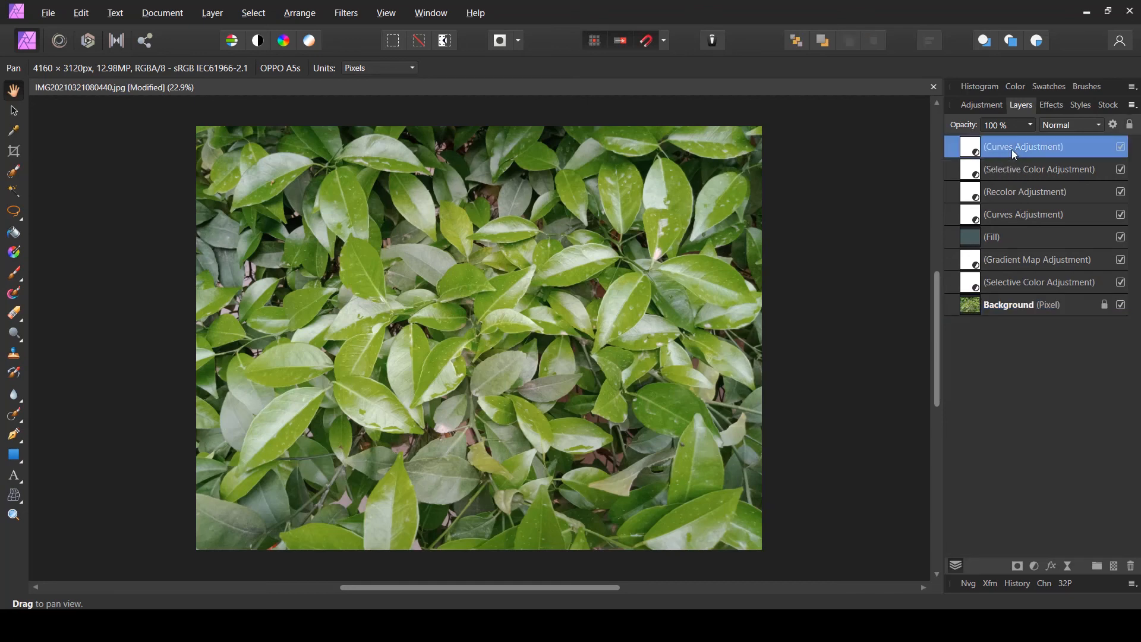